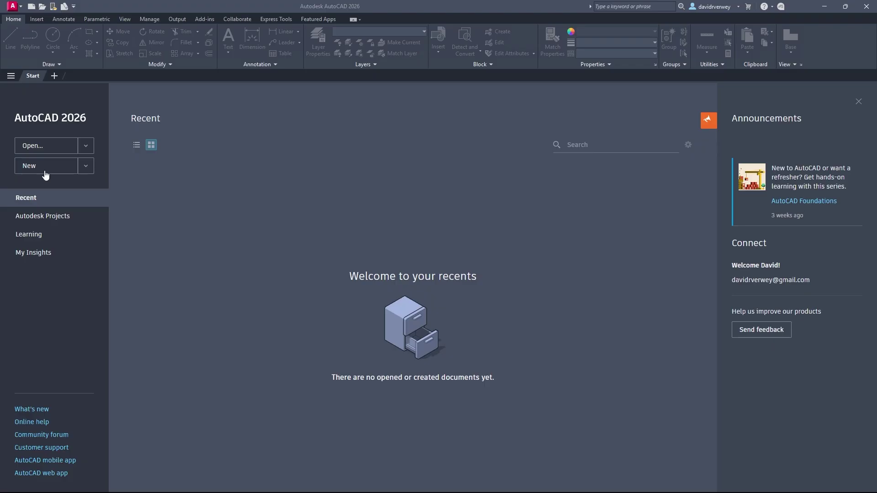
- Create a new blank drawing, add the 3D Tools tab to the ribbon and display its commands
left_click(45, 167)
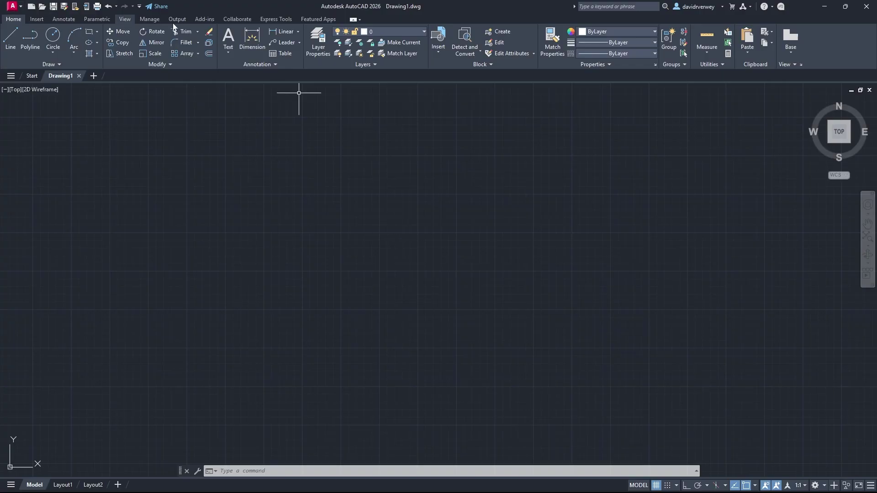
right_click(370, 20)
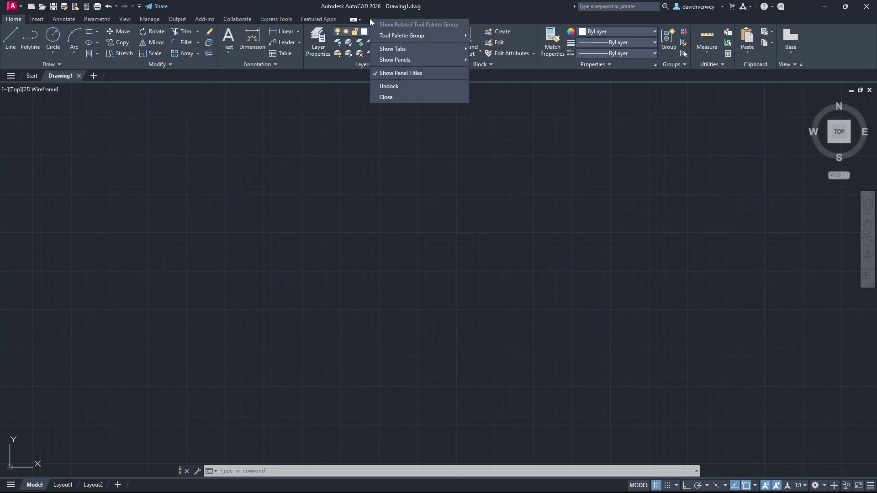
mouse_move(406, 50)
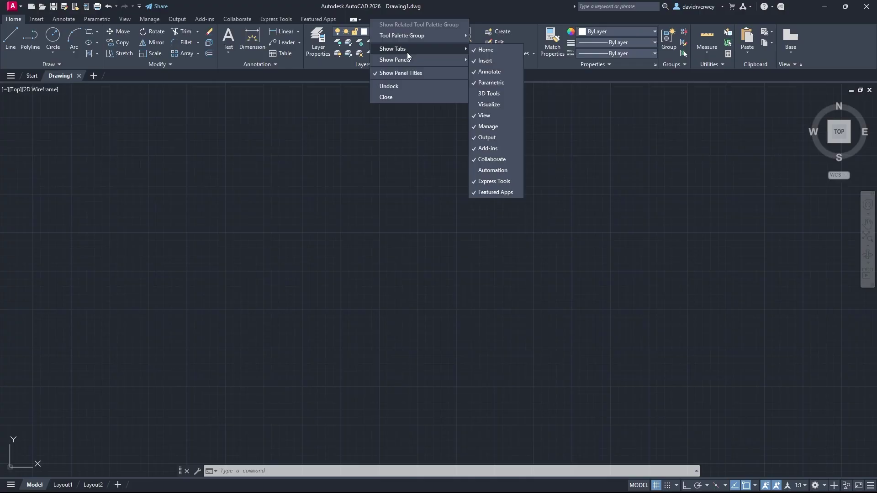
left_click(489, 94)
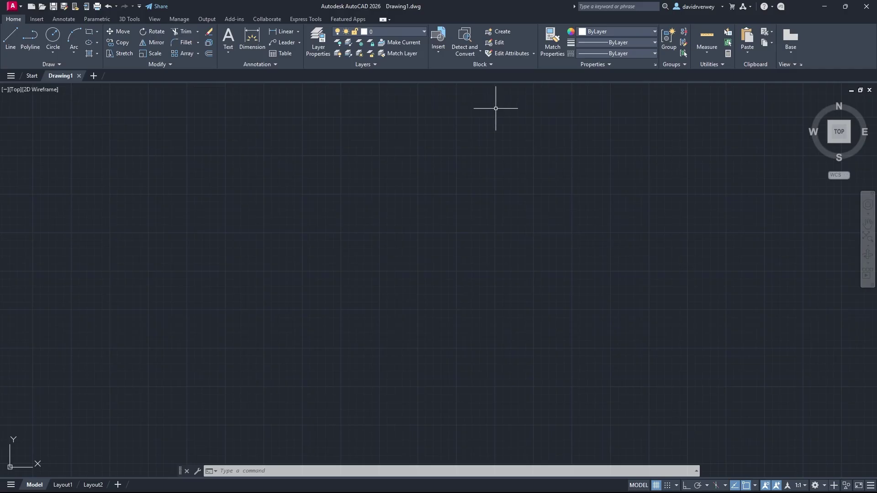
left_click(123, 19)
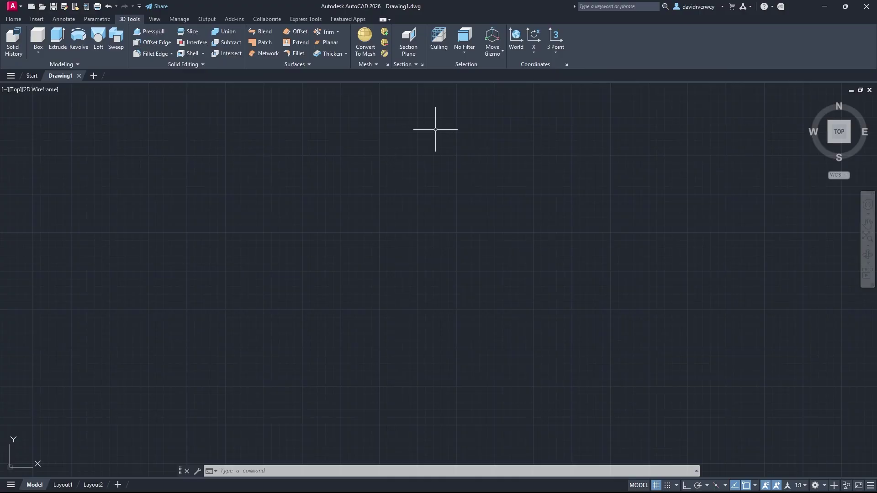
- Examine the empty drawing from the southwest, southeast and northwest isometric views, ending in the southwest isometric view
scroll(354, 264, "up", 3)
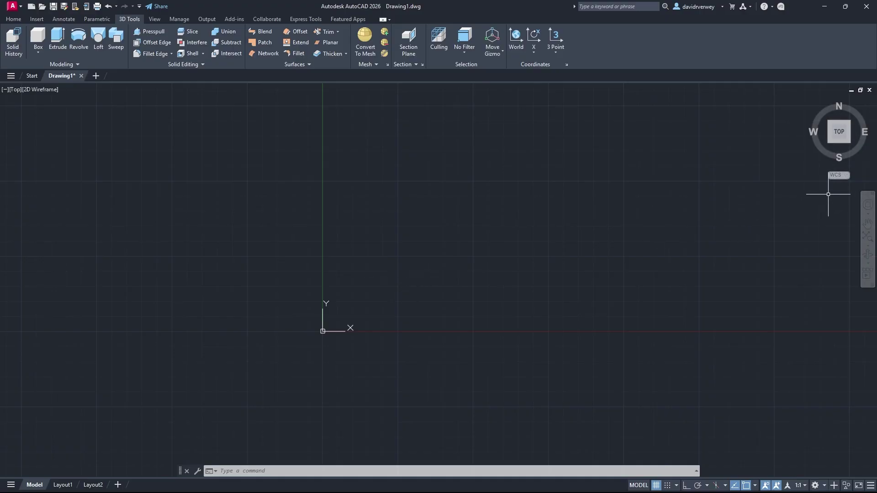
mouse_move(864, 106)
left_click(830, 141)
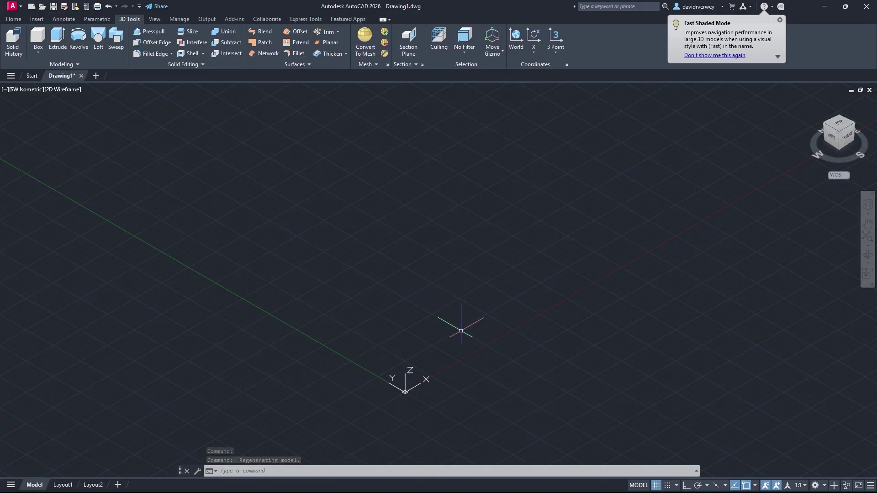
left_click(854, 134)
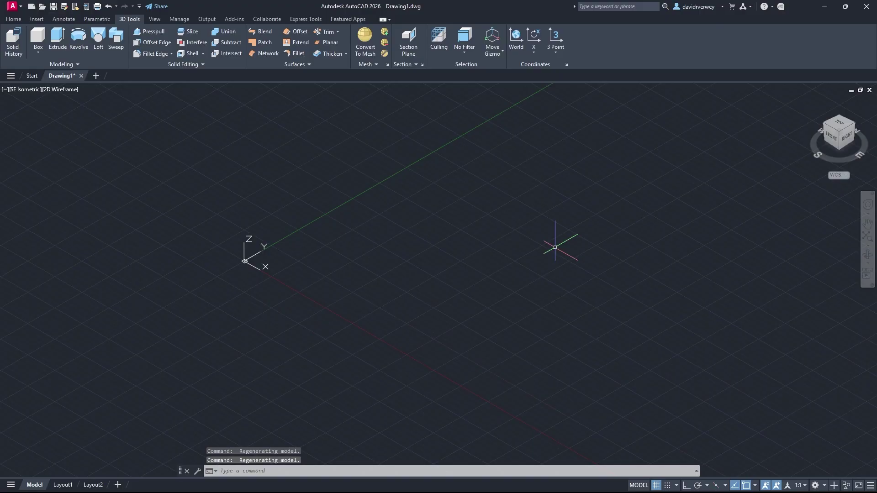
left_click(848, 131)
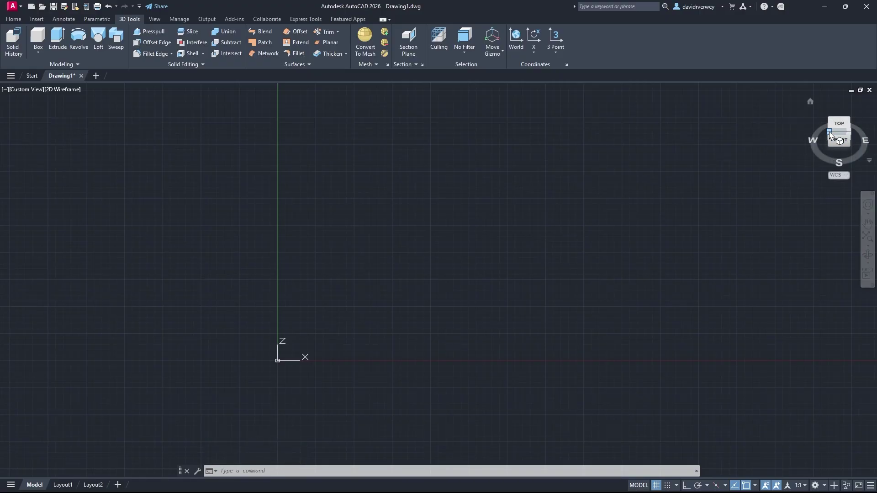
left_click_drag(838, 137, 831, 134)
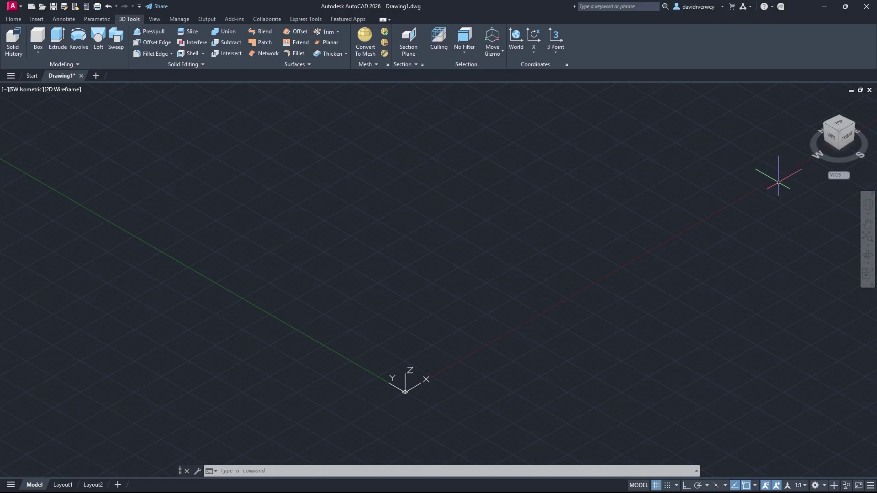
left_click(827, 127)
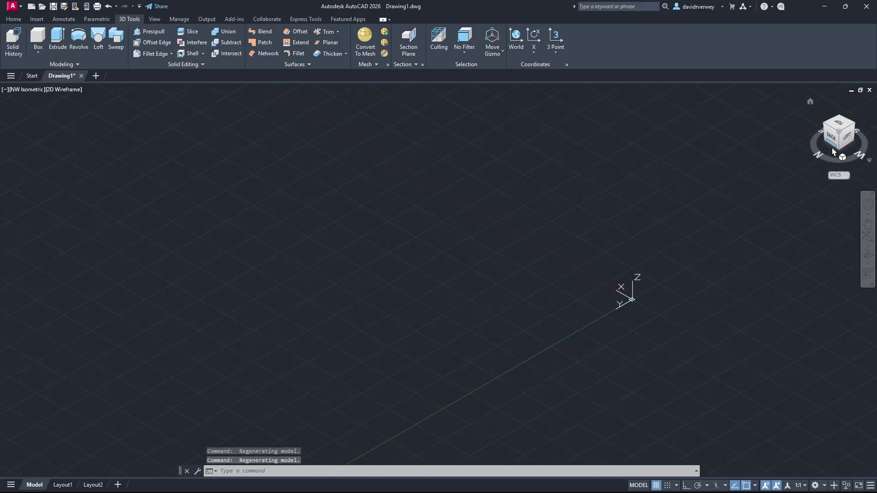
left_click(828, 124)
left_click(827, 124)
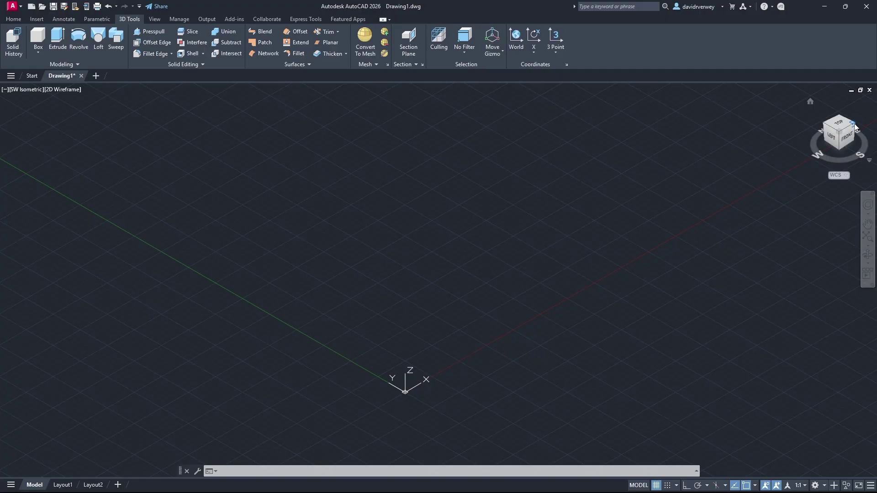
left_click_drag(850, 133, 618, 224)
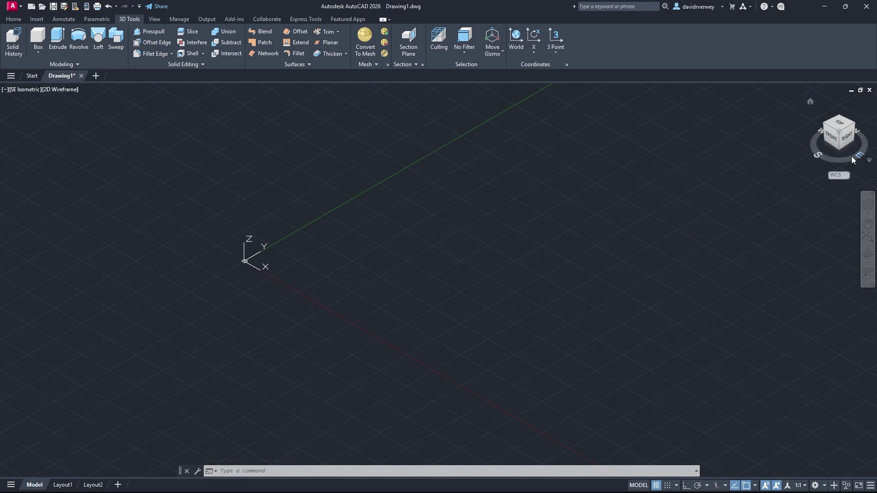
left_click(826, 127)
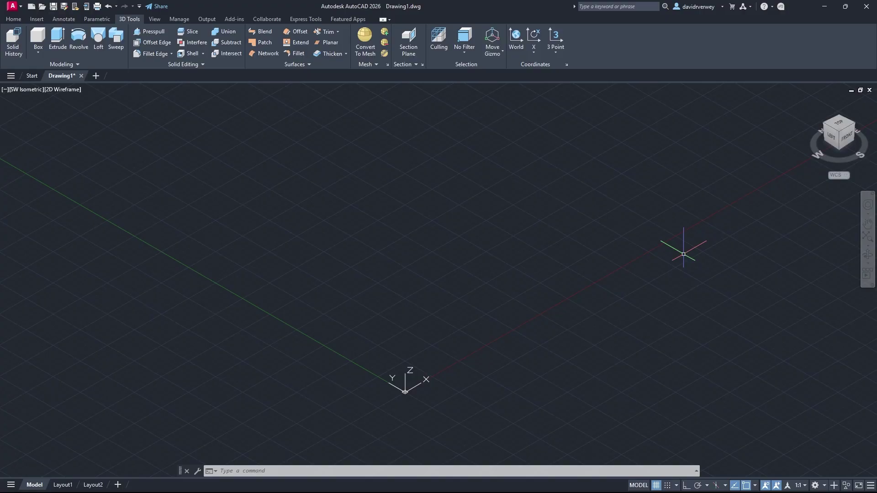
- Toggle dynamic UCS and turn on 3D object snap
key("F6")
key("F4")
- Set the drawing to the Top view and rotate it so that north faces up
left_click(842, 126)
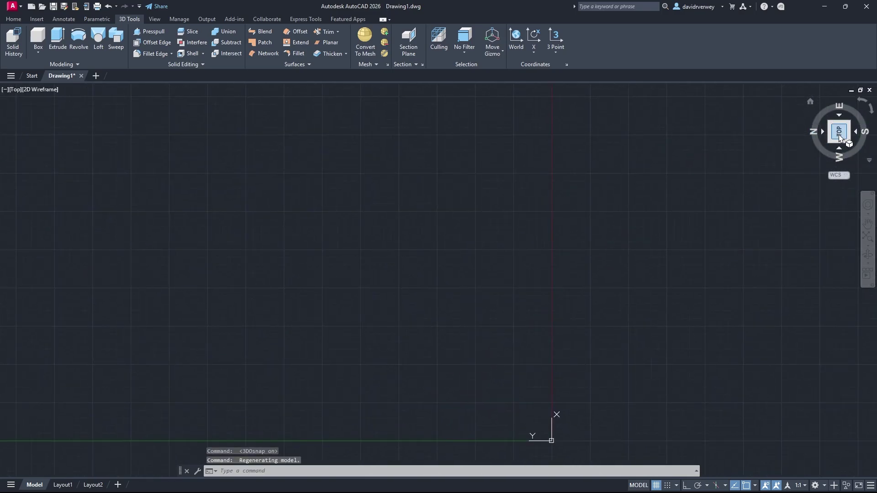
left_click(865, 105)
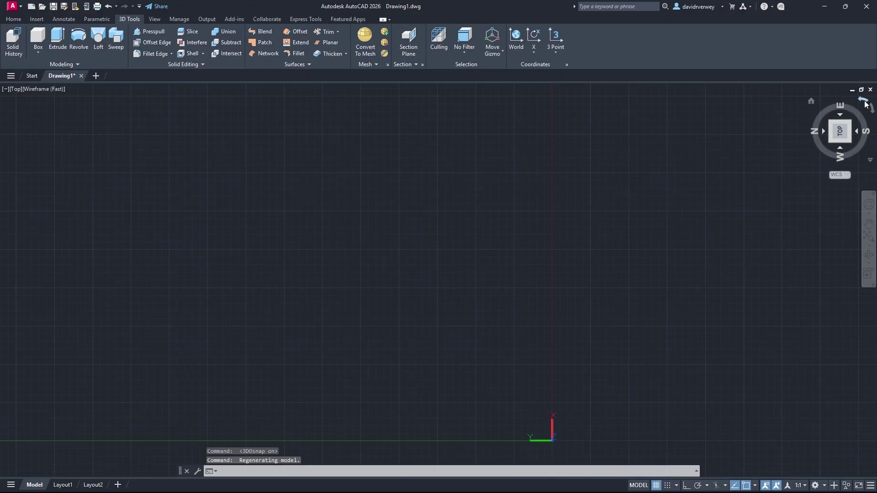
left_click(863, 109)
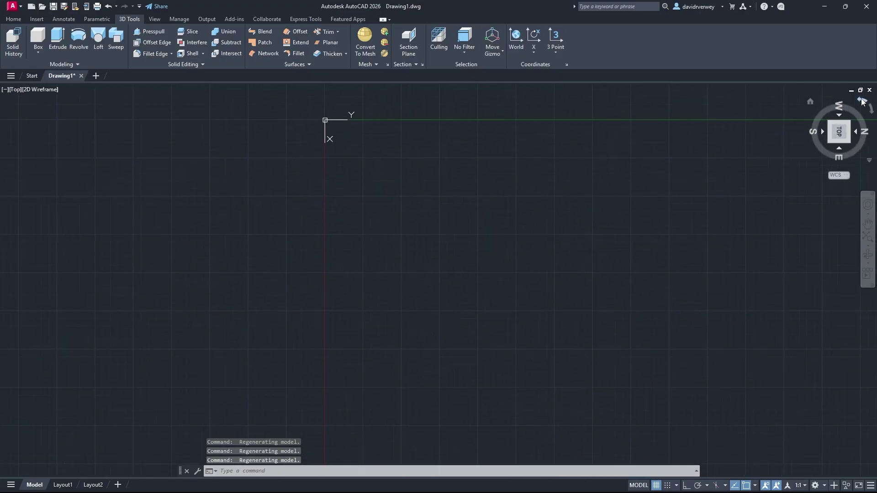
left_click(862, 101)
left_click(862, 101)
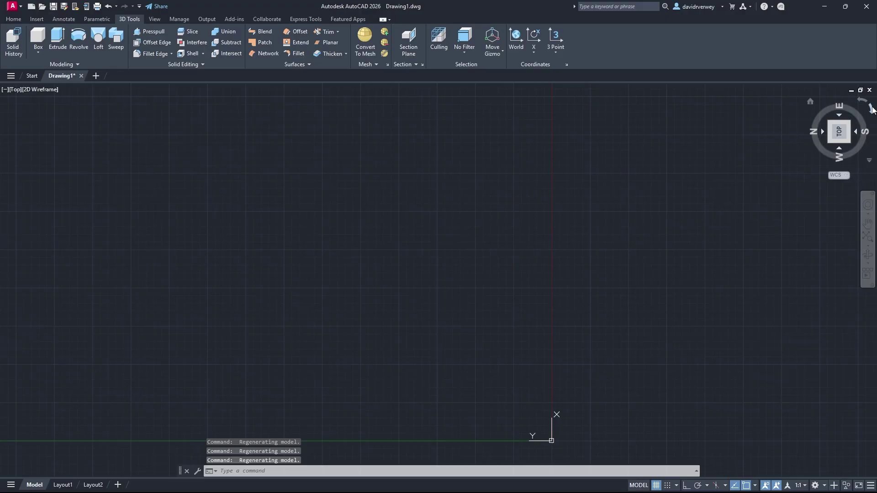
left_click(870, 109)
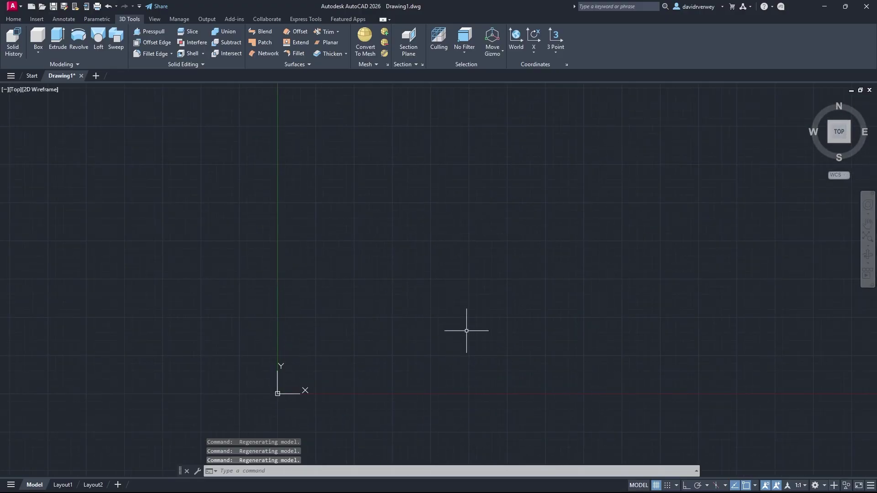
- Draw a six-sided L-shaped polyline above the X axis, with a notch at its northwest corner, ending on its start point
left_click(13, 19)
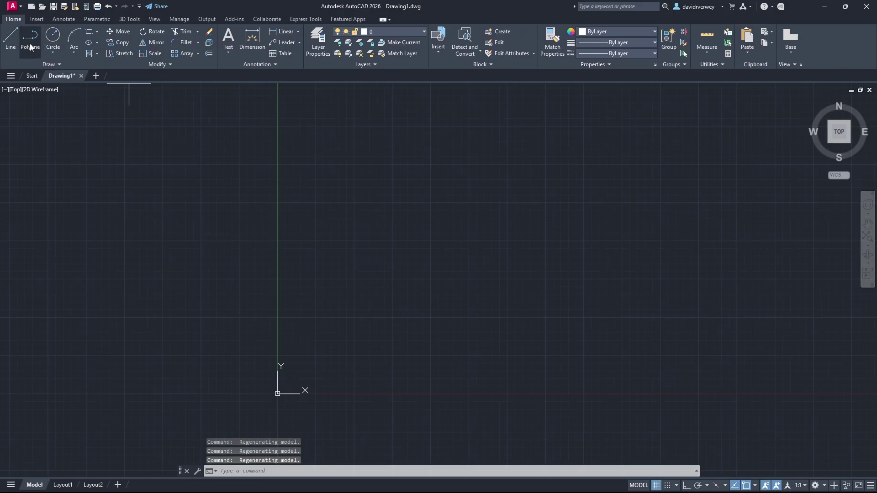
left_click(30, 40)
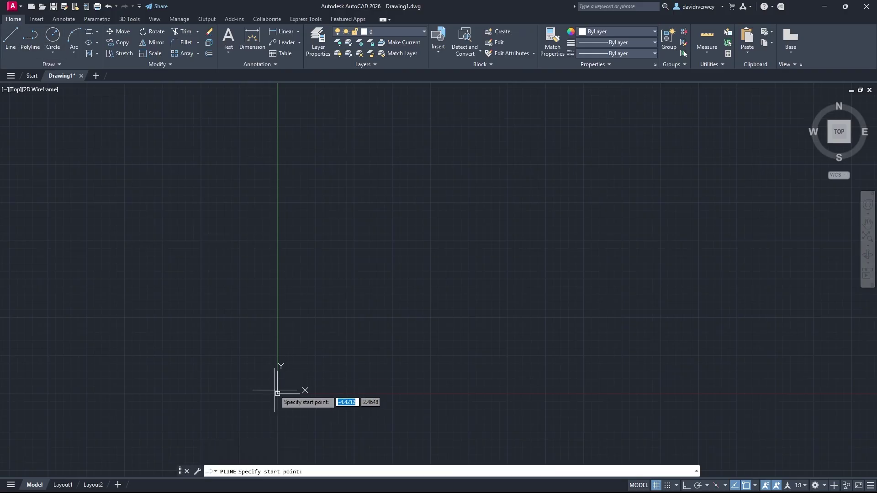
left_click(315, 316)
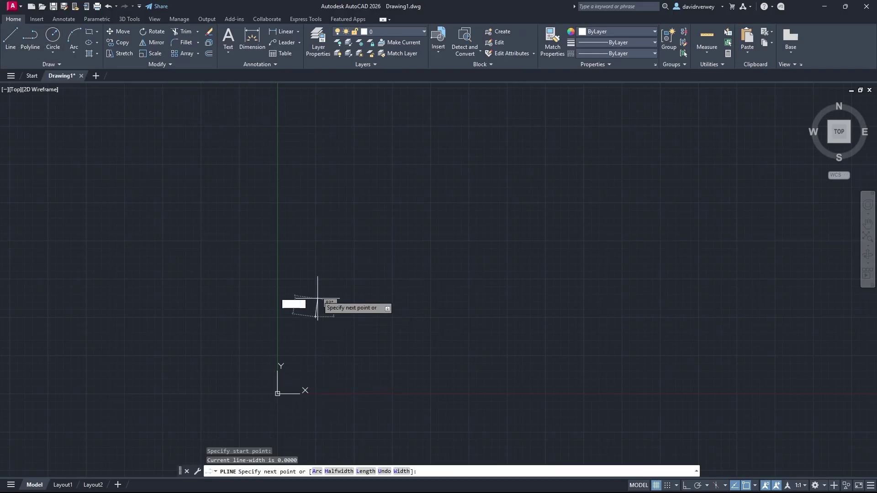
left_click(315, 239)
left_click(361, 239)
left_click(361, 197)
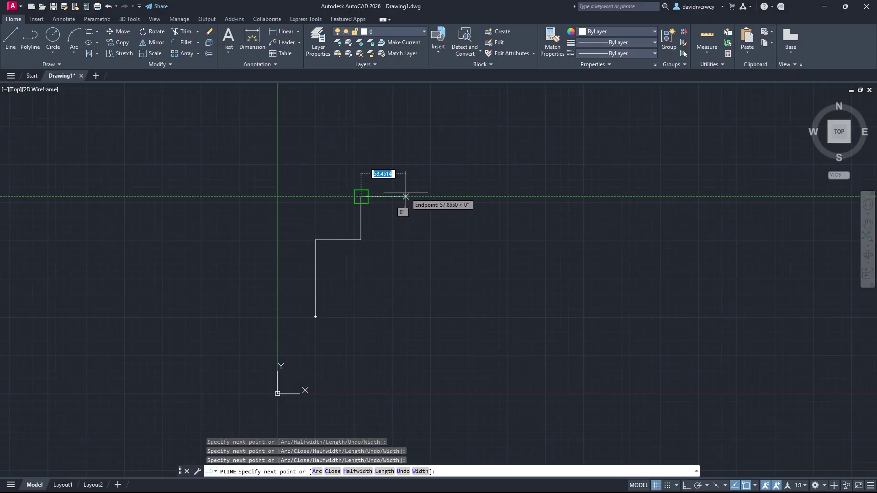
left_click(434, 197)
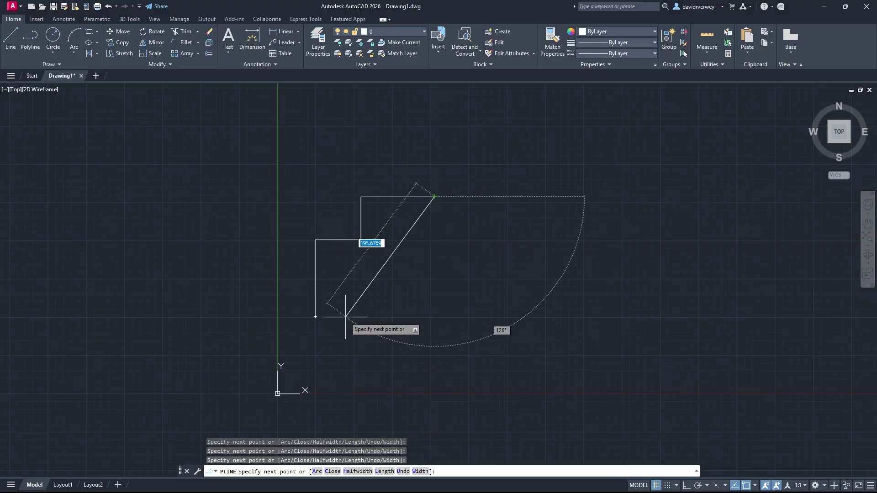
left_click(434, 316)
left_click(315, 316)
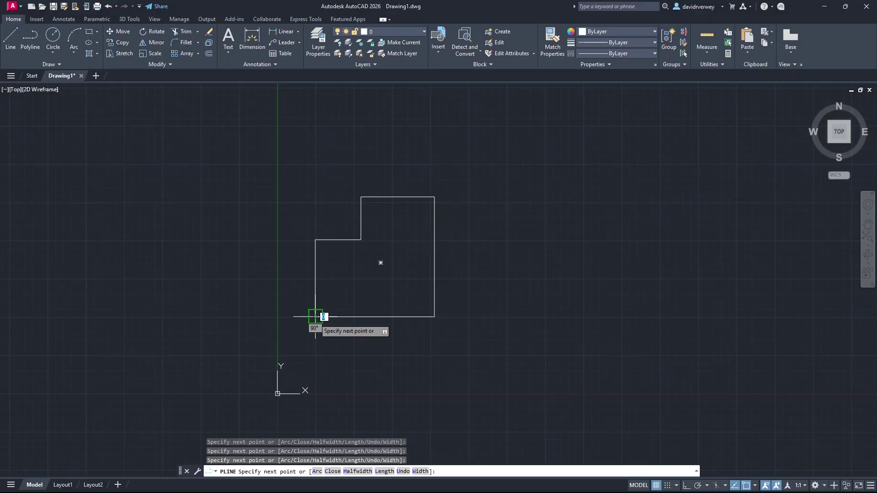
key("Escape")
- Examine the L-shaped polyline from the southwest and southeast isometric views, ending in the southwest isometric view
left_click(465, 319)
left_click(294, 150)
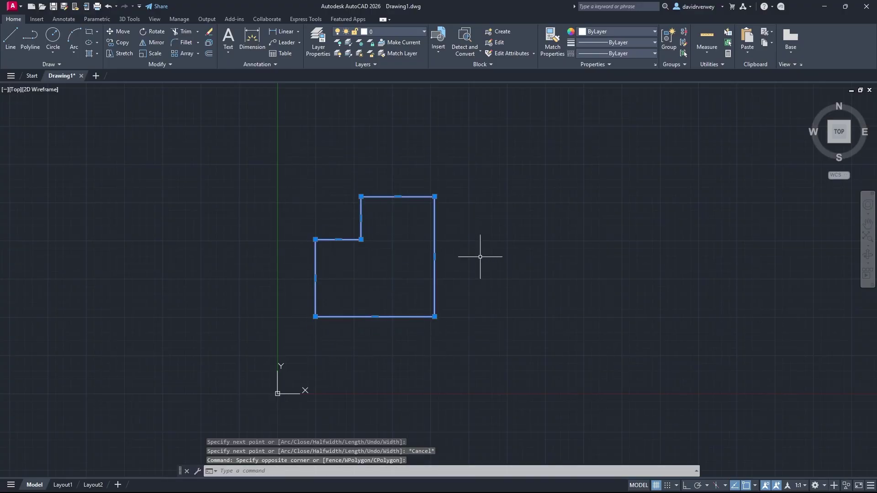
left_click(827, 142)
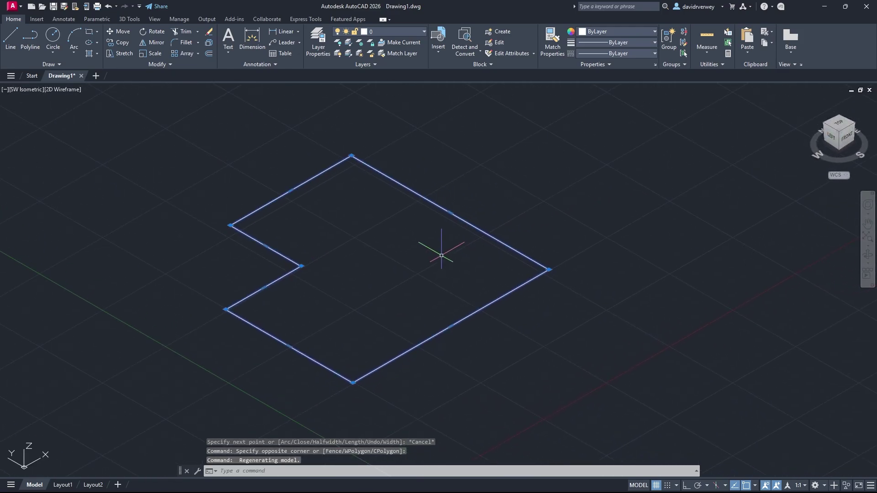
key("Escape")
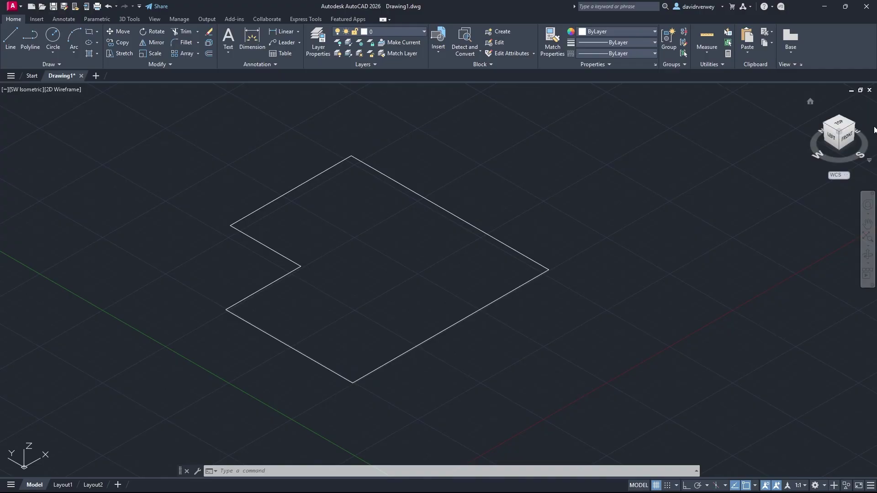
left_click_drag(864, 132, 651, 203)
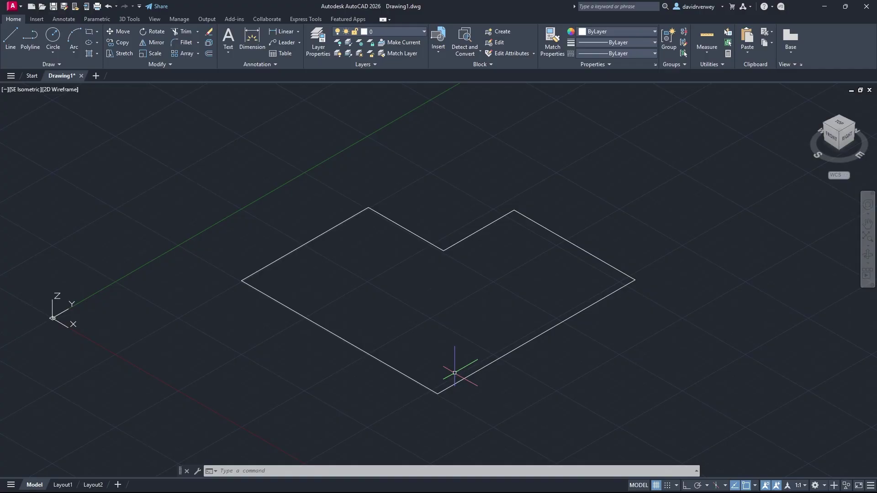
left_click(825, 127)
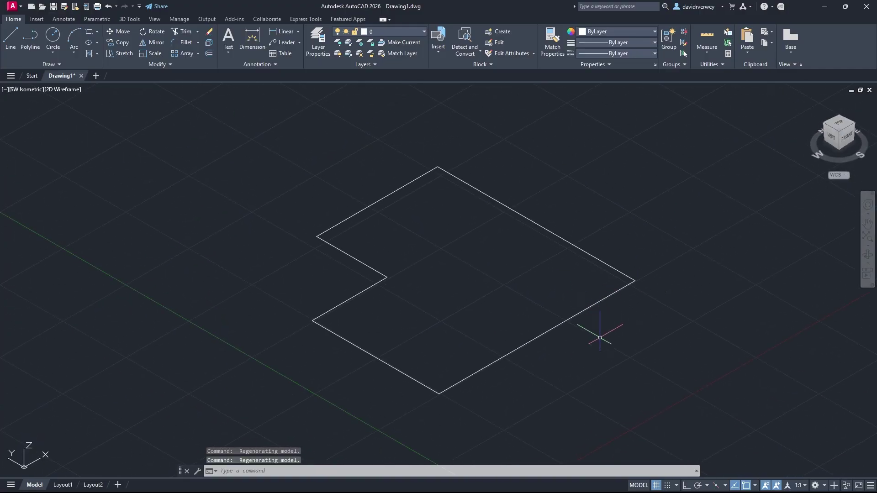
- Extrude the closed L-shaped polyline into a 3D solid with a height of 50
left_click(133, 19)
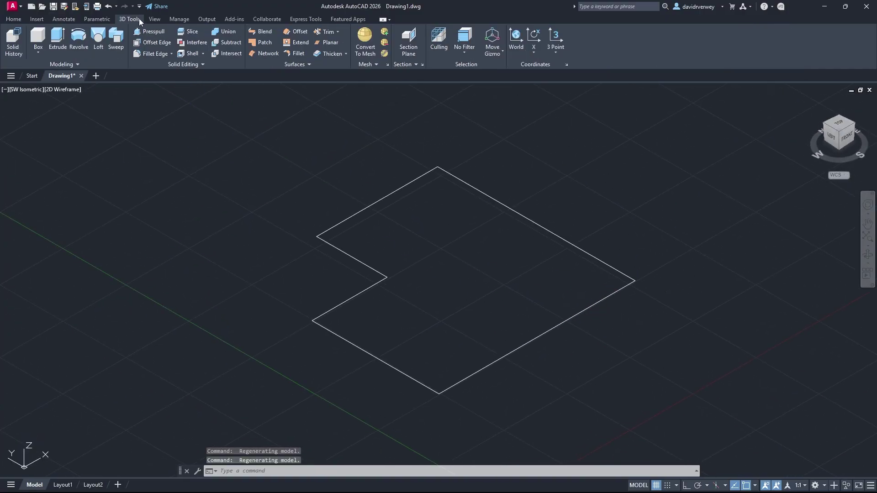
left_click(578, 364)
left_click(486, 283)
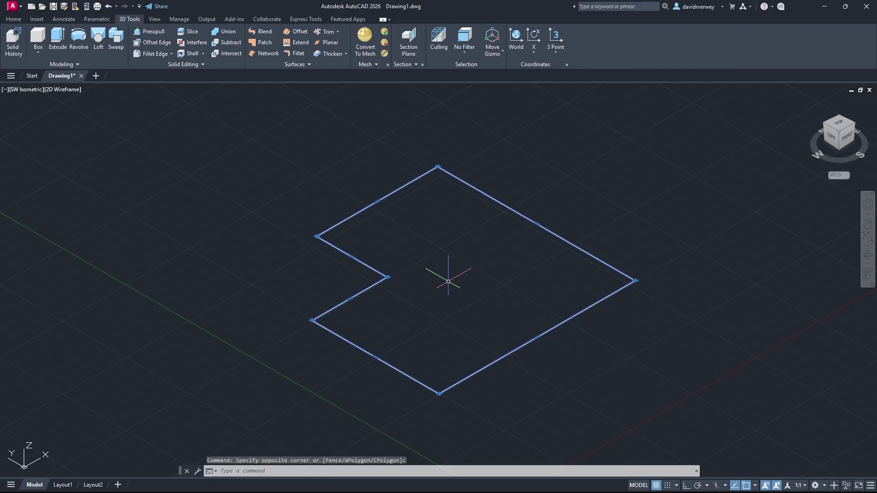
key("Escape")
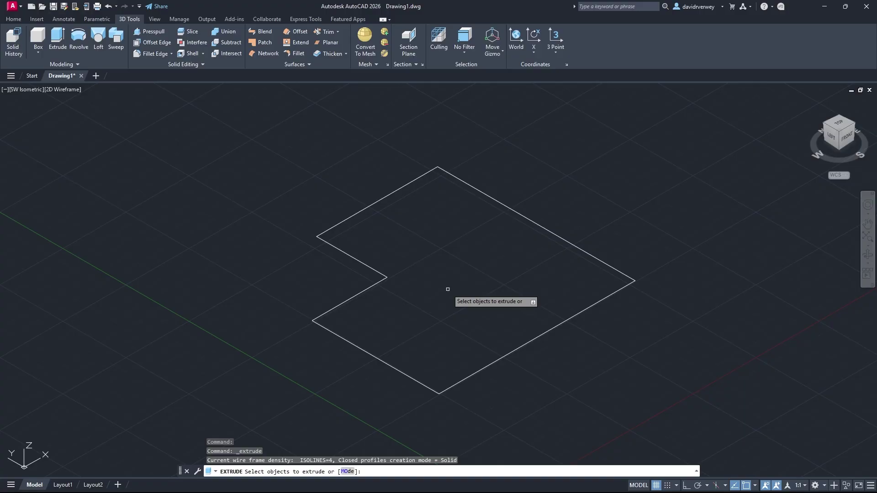
key("Down")
left_click(395, 277)
left_click(389, 275)
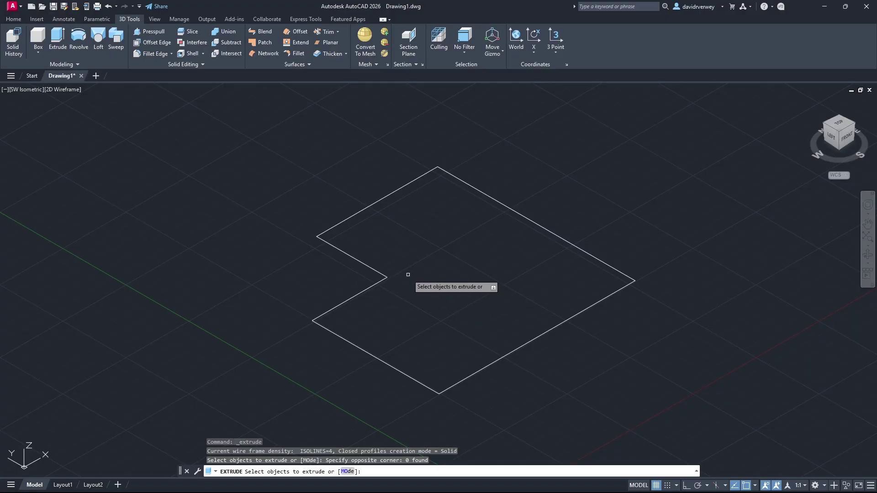
left_click(385, 275)
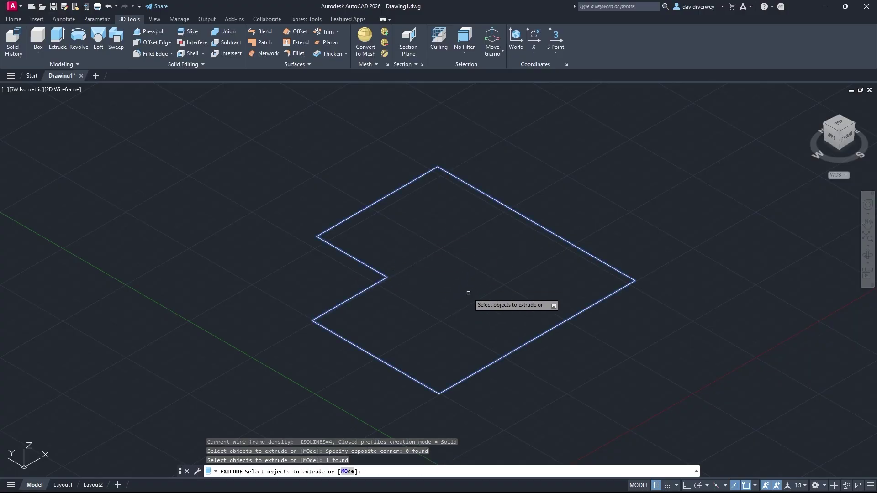
key("Return")
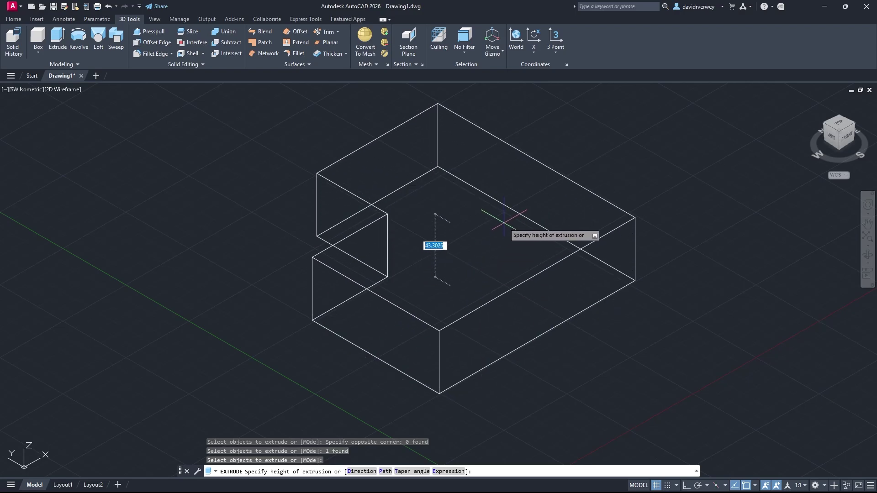
key("Down")
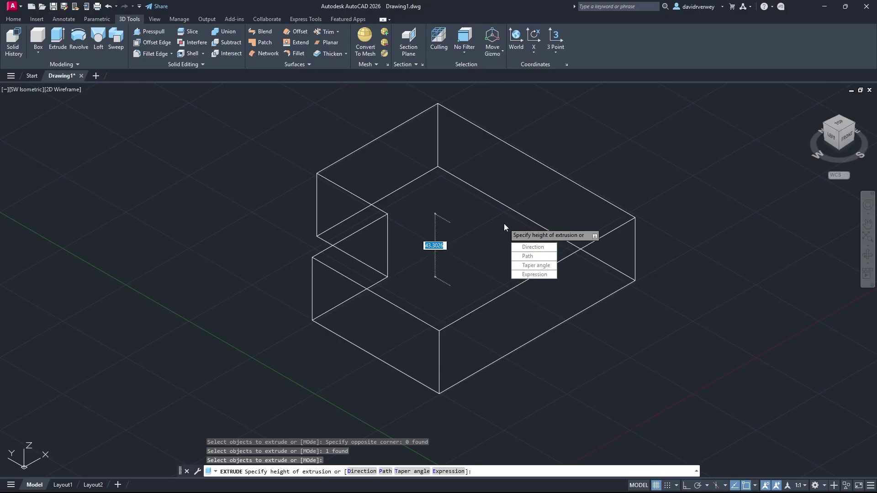
key("Escape")
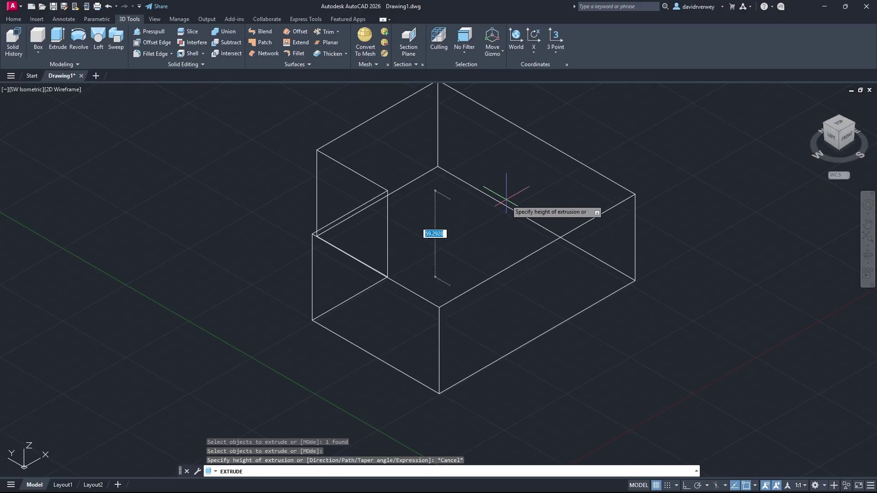
type("50")
key("Return")
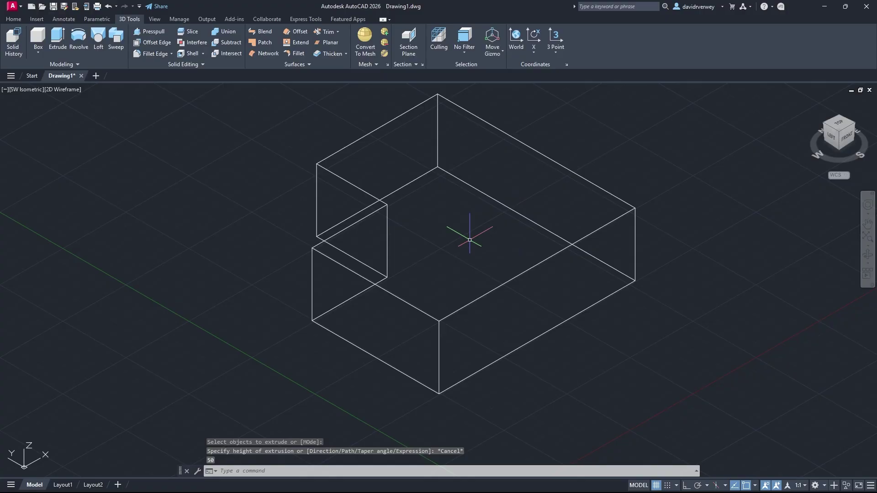
- Examine the extruded L-shaped solid from the Top view, ending in the southwest isometric view
middle_click_drag(427, 234, 383, 245)
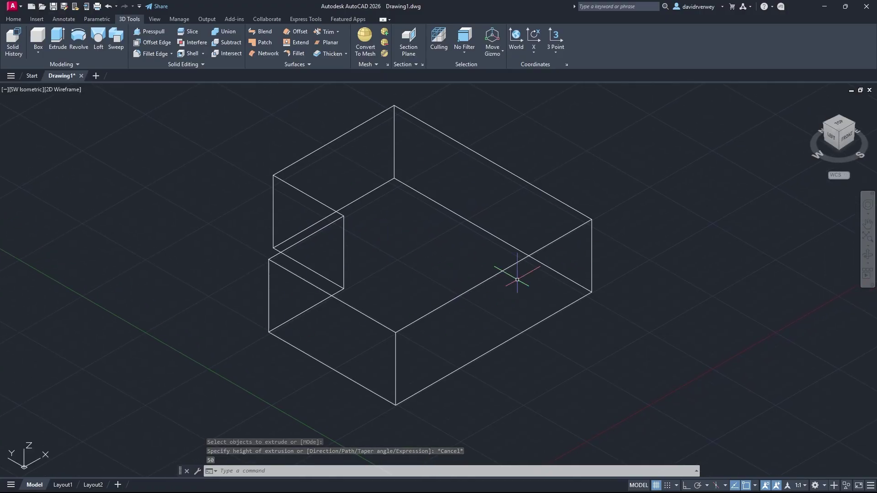
left_click(838, 123)
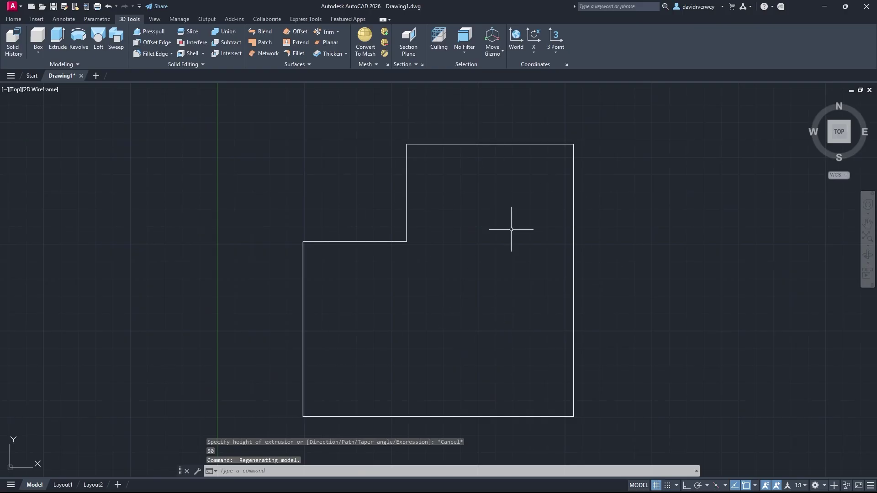
left_click(822, 146)
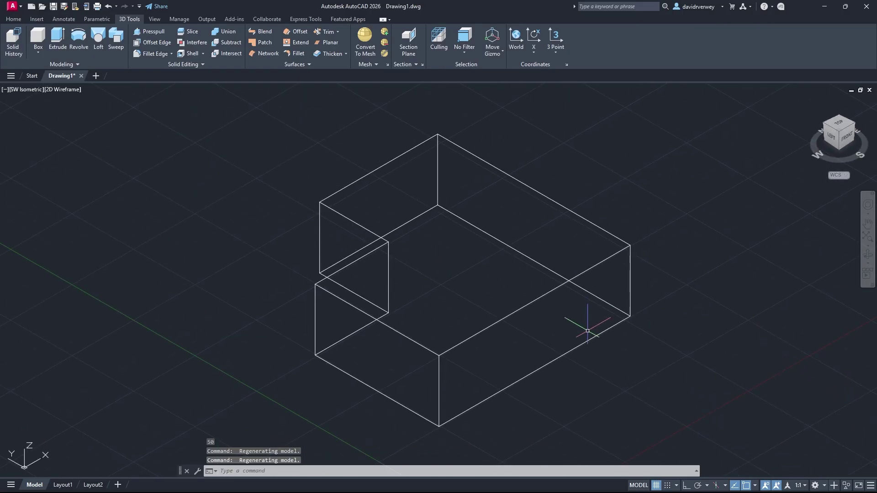
middle_click_drag(698, 303, 562, 283)
scroll(505, 309, "down", 3)
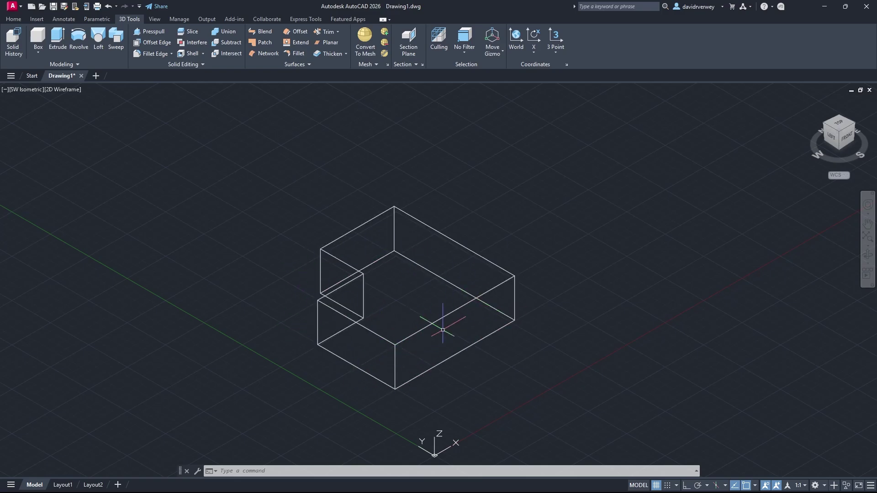
- Draw an open single-segment polyline parallel to the X axis, to the east of the L-shaped solid
middle_click_drag(582, 274, 428, 280)
left_click(20, 20)
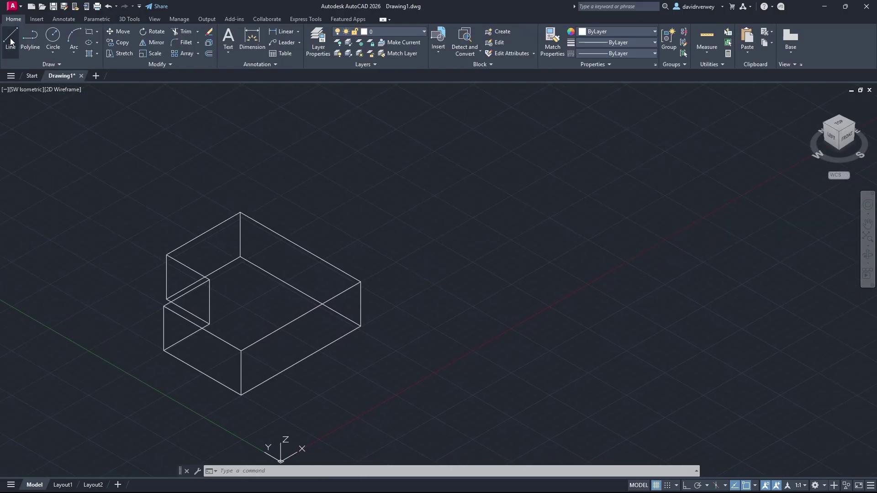
left_click(30, 37)
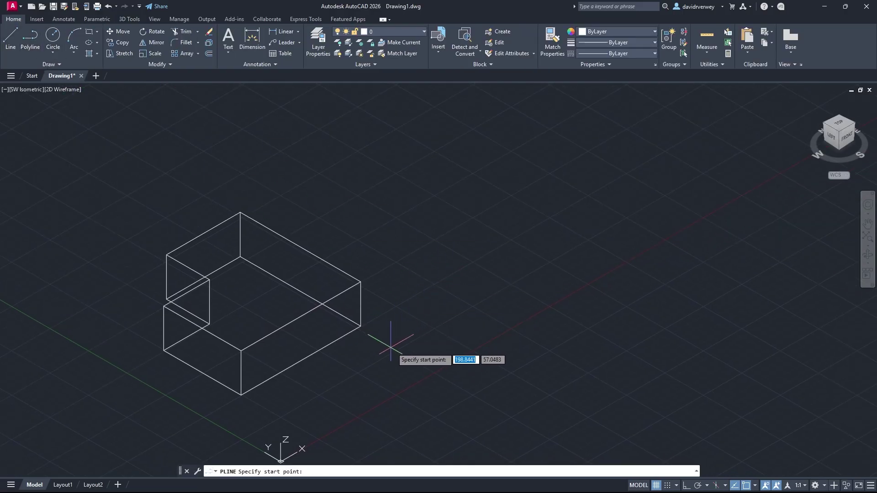
left_click(397, 350)
left_click(474, 304)
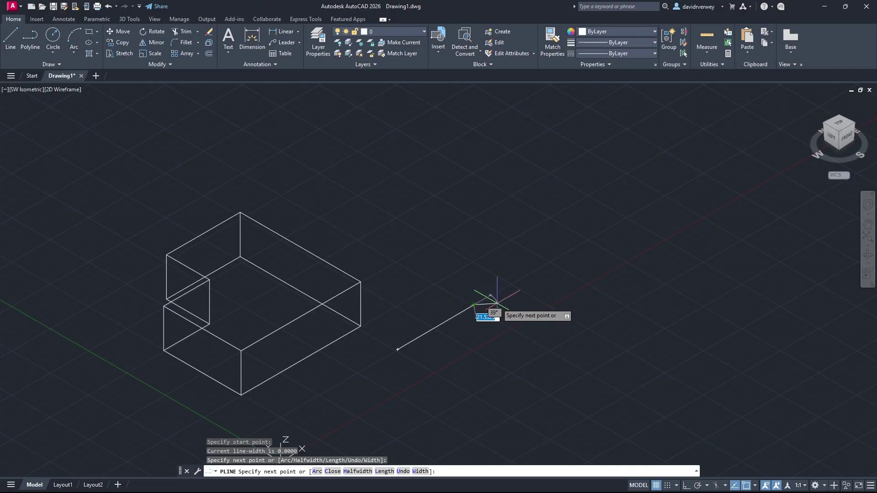
key("Escape")
left_click(452, 311)
key("Escape")
- Extrude the open single-segment polyline to a height of 50, producing a vertical surface
left_click(129, 19)
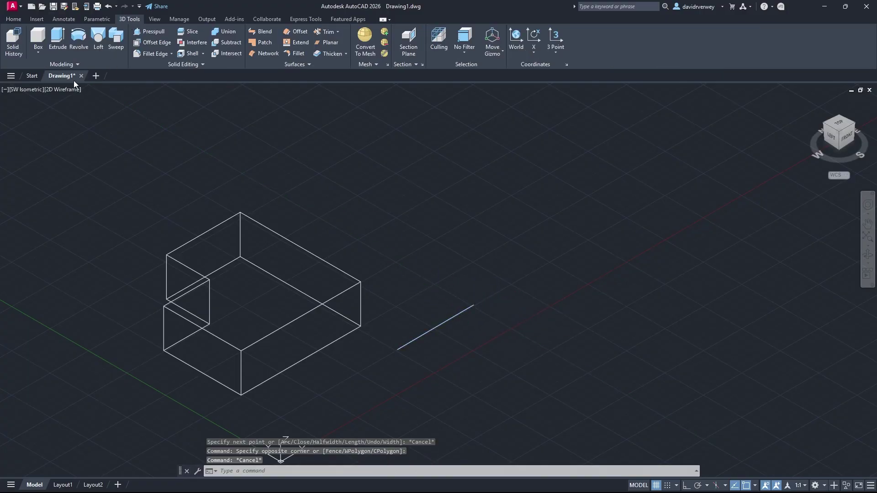
left_click(58, 41)
left_click(450, 319)
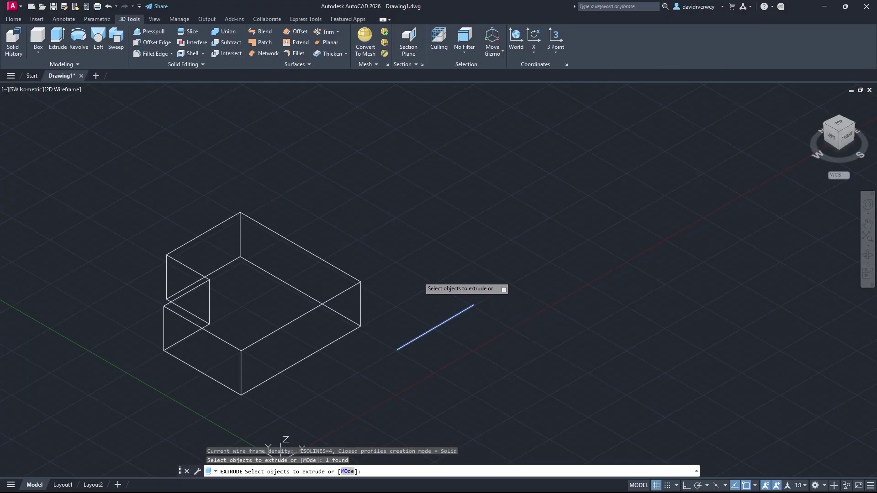
key("Return")
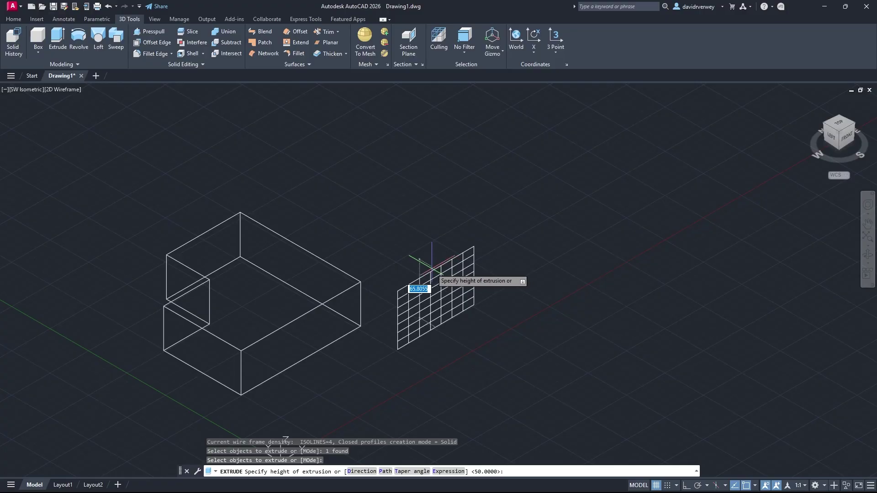
type("50")
key("Return")
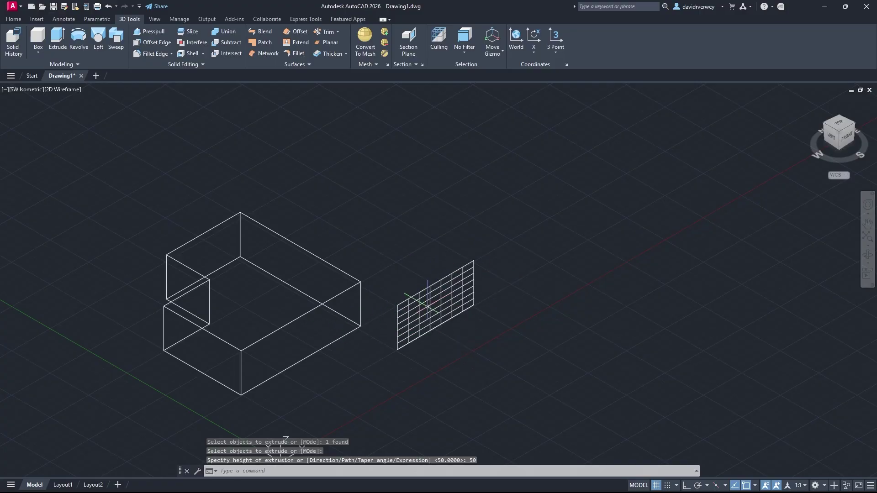
scroll(442, 320, "up", 4)
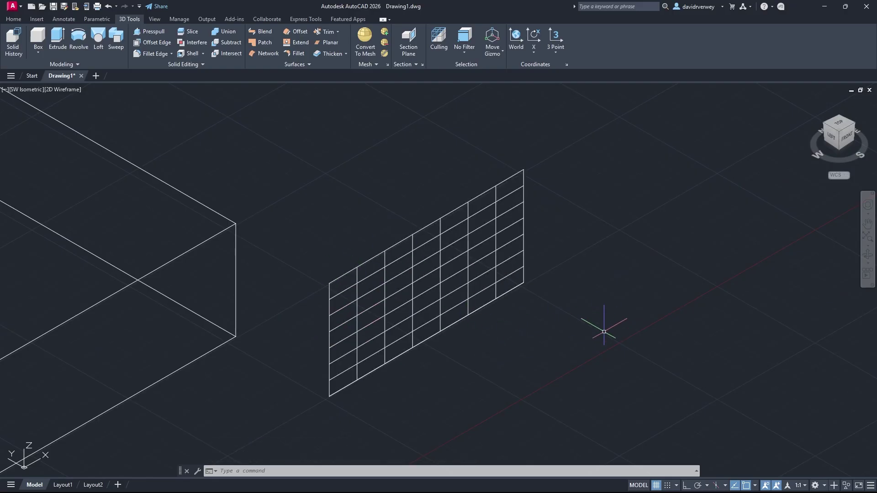
scroll(585, 331, "down", 4)
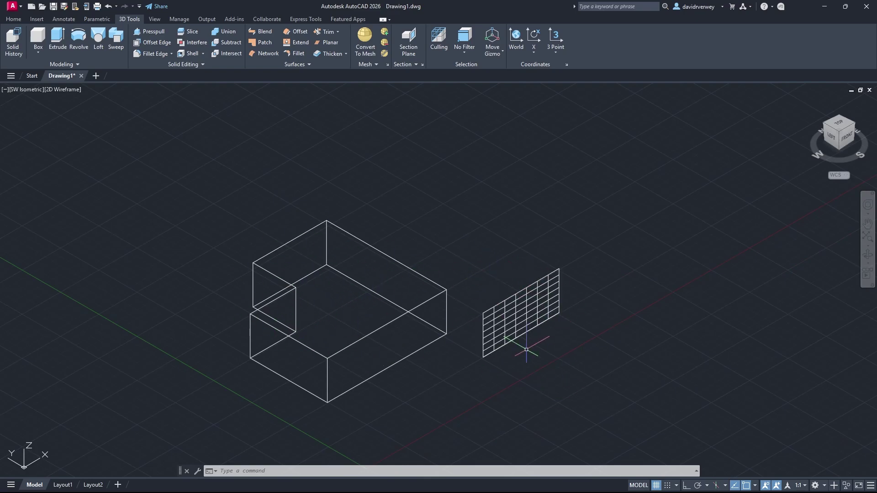
middle_click_drag(495, 319, 420, 286)
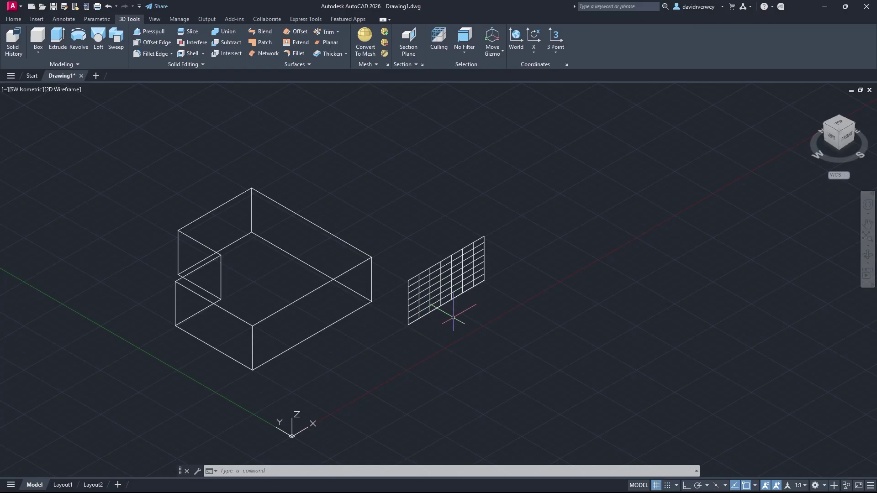
middle_click_drag(450, 314, 502, 351)
- Draw a solid box with a height of 50 in the empty area north of the L-shaped solid
mouse_move(506, 242)
middle_mouse_down()
mouse_move(472, 256)
mouse_move(456, 241)
mouse_move(495, 237)
mouse_move(747, 291)
middle_mouse_up()
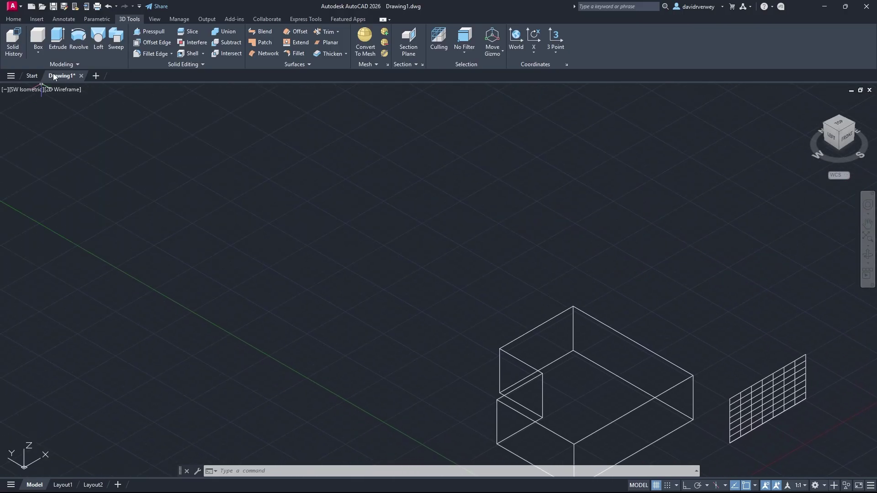
left_click(40, 51)
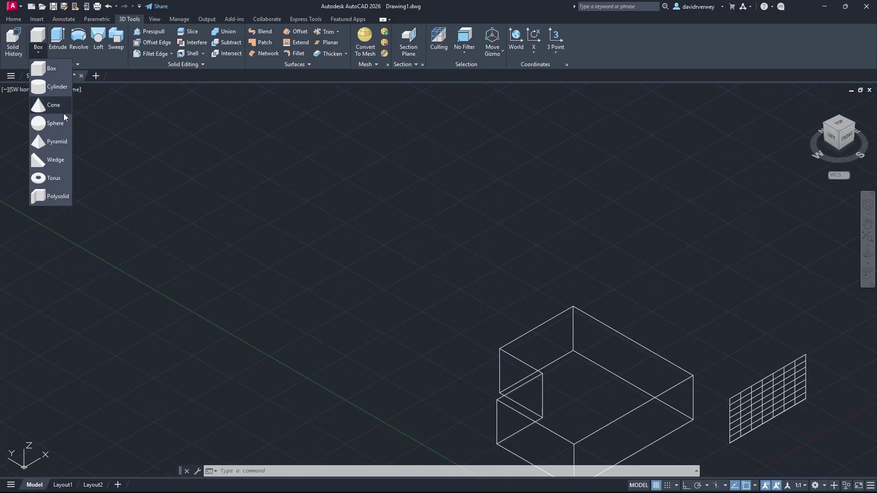
left_click(63, 76)
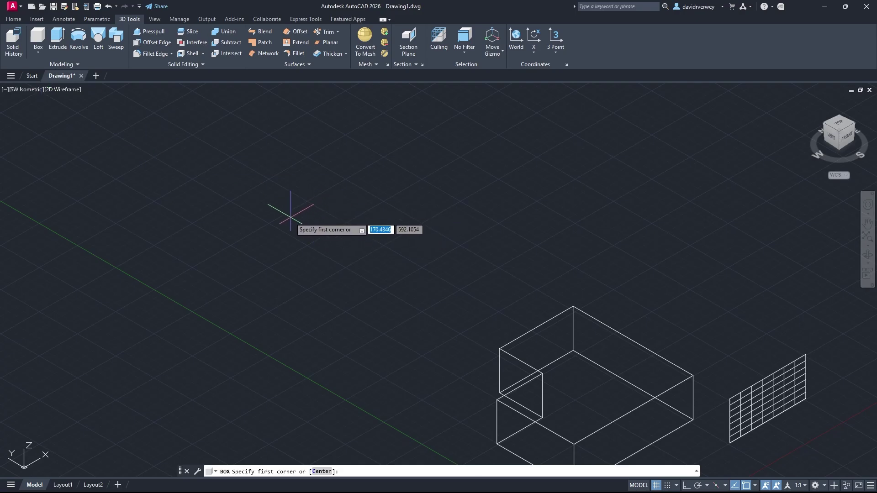
left_click(267, 222)
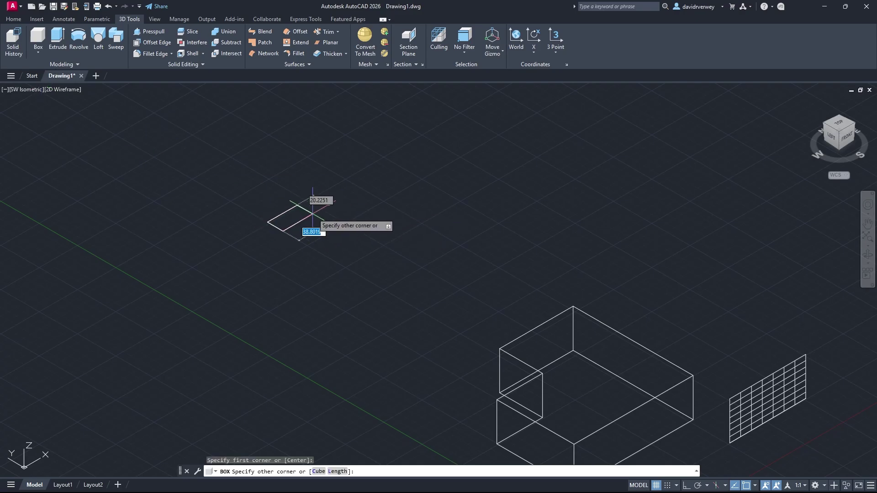
left_click(349, 220)
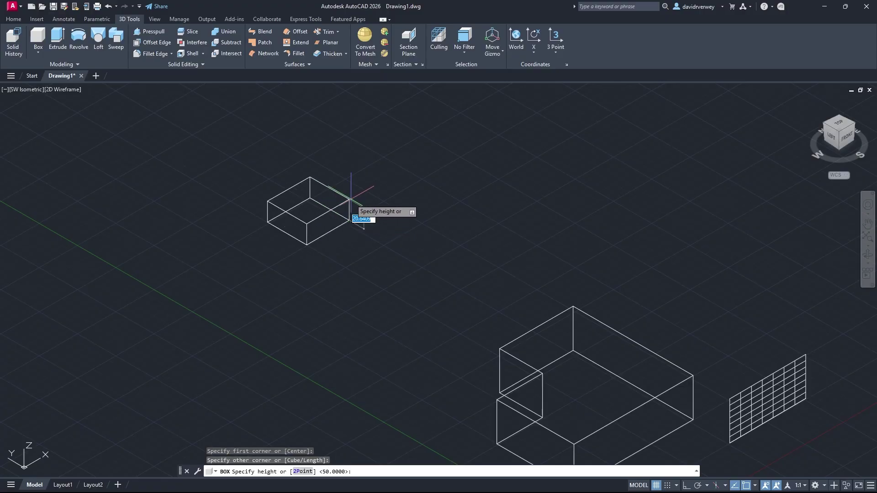
type("50")
key("Return")
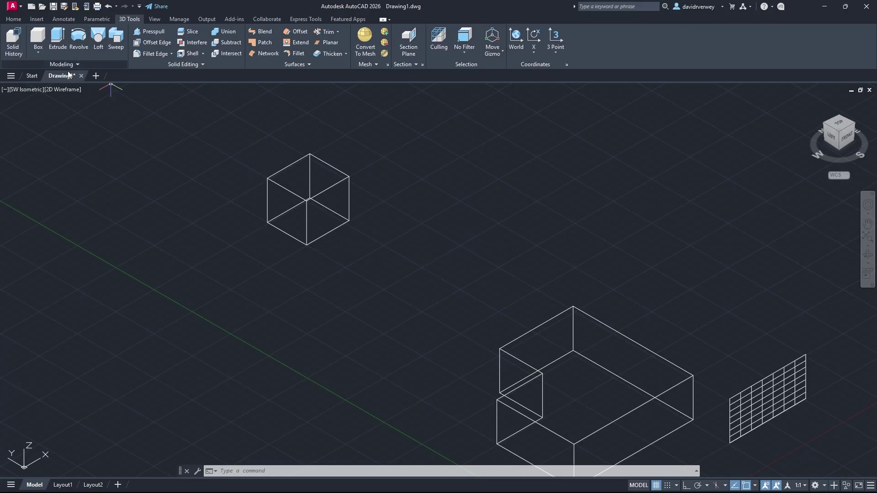
- Draw a solid cylinder between the box and the L-shaped solid, setting its center, radius and height freehand
left_click(41, 53)
left_click(48, 96)
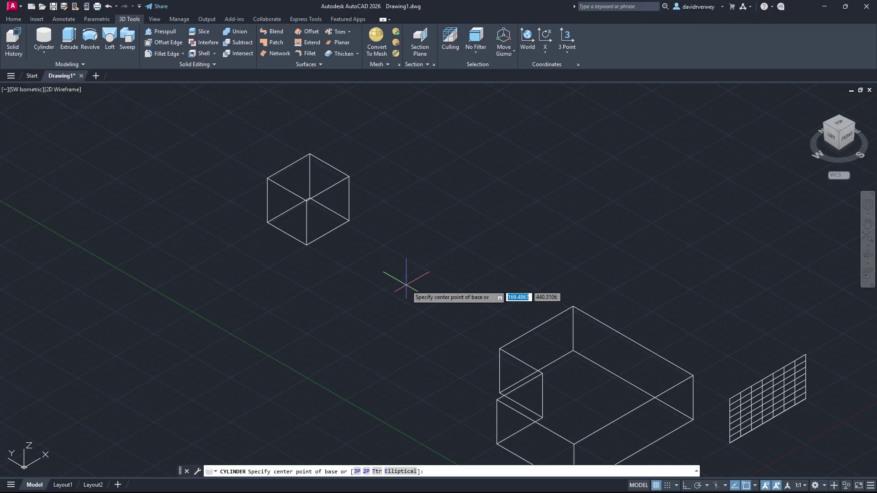
left_click(422, 289)
left_click(447, 280)
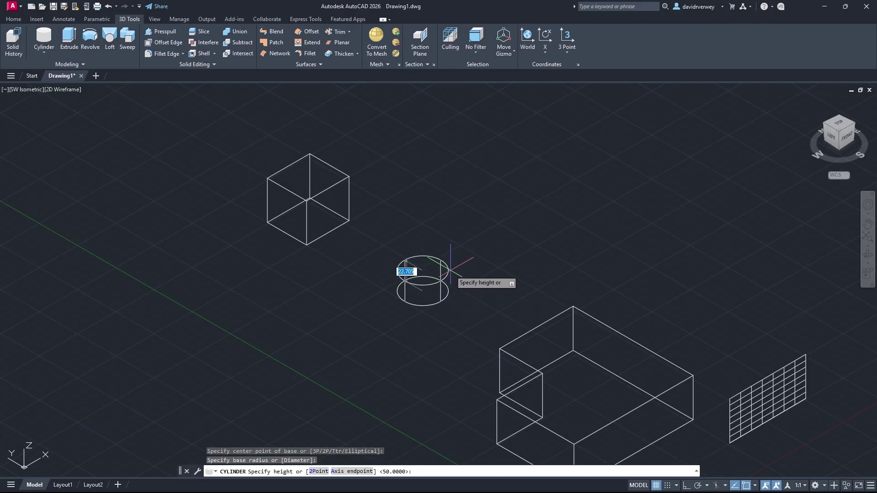
left_click(470, 241)
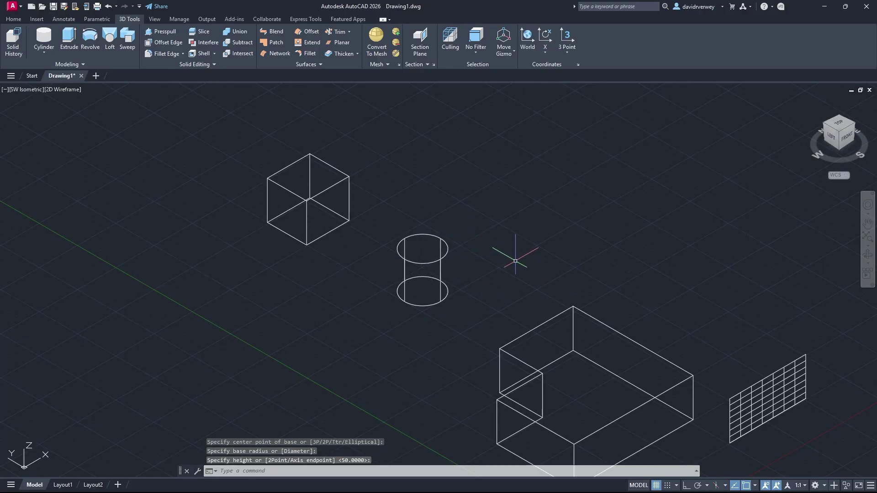
left_click(44, 54)
left_click(43, 51)
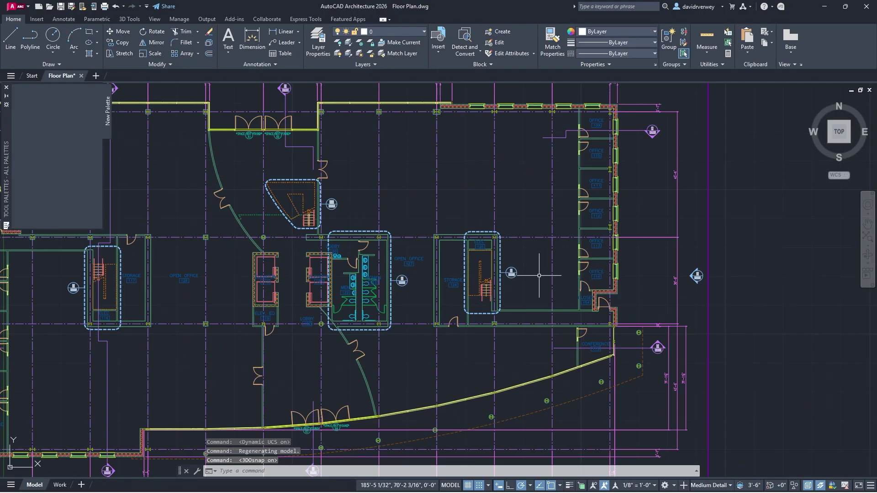
- View the whole floor plan and tilt it slightly away from the top view
scroll(539, 276, "down", 3)
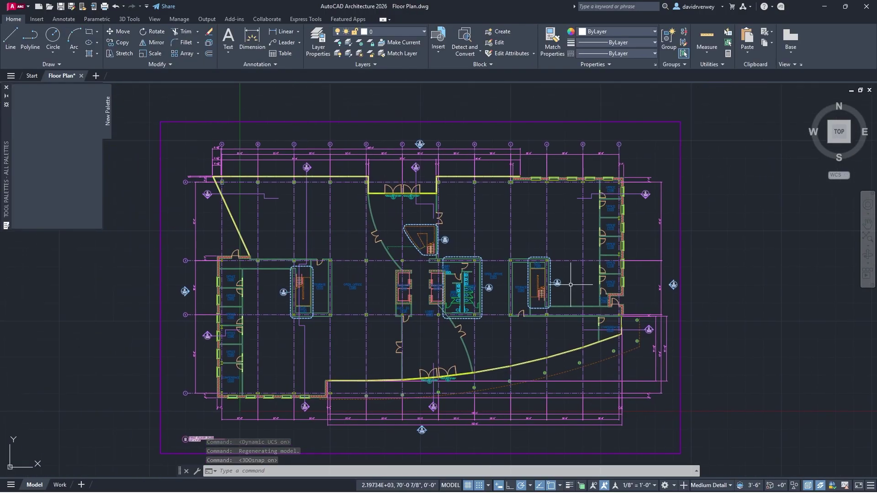
left_click(830, 143)
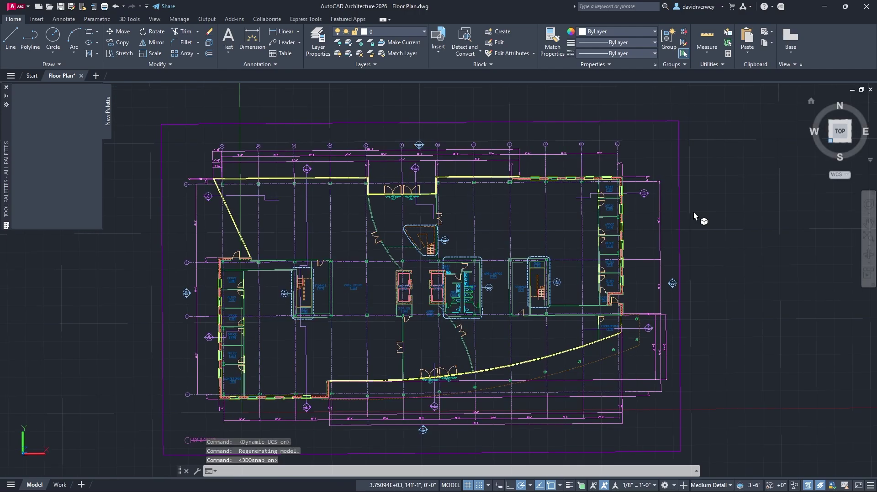
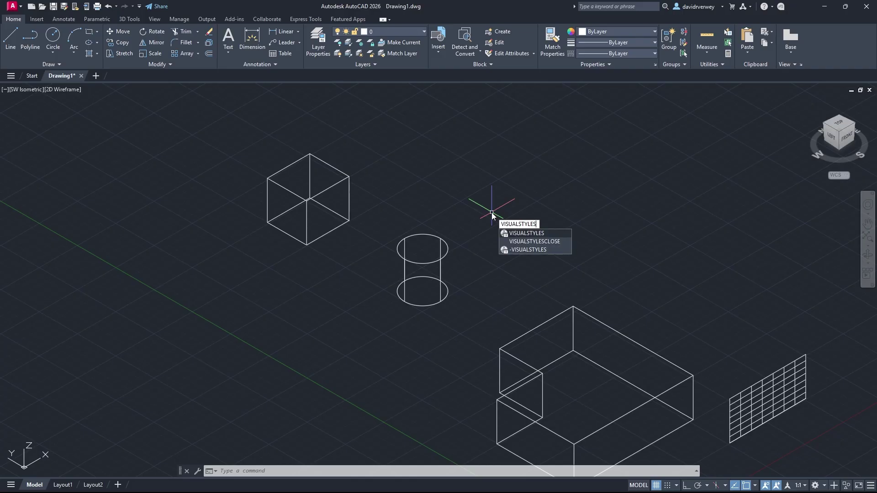
- Turn off 3D object snap and set the DYNMODE system variable to 3
key("F4")
key("Escape")
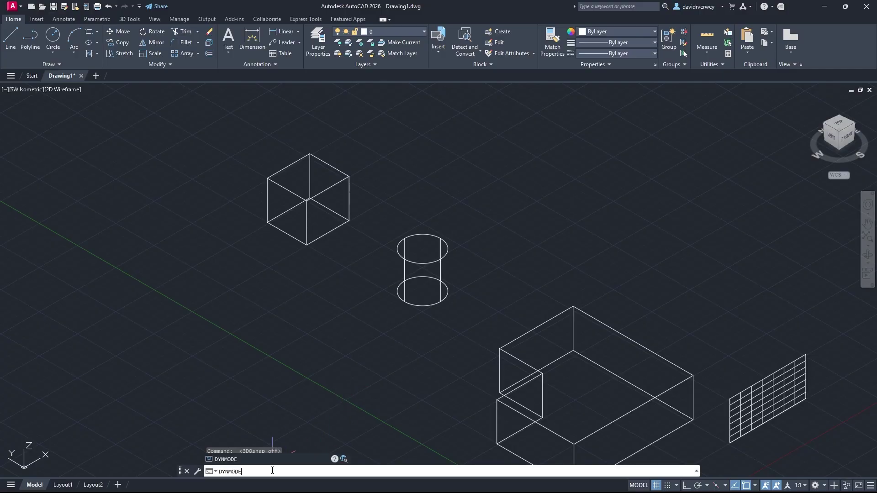
key("Return")
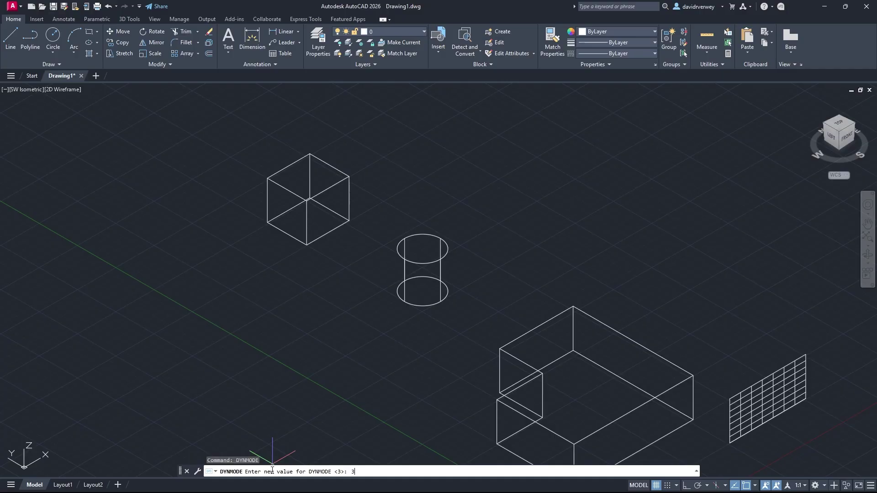
key("Return")
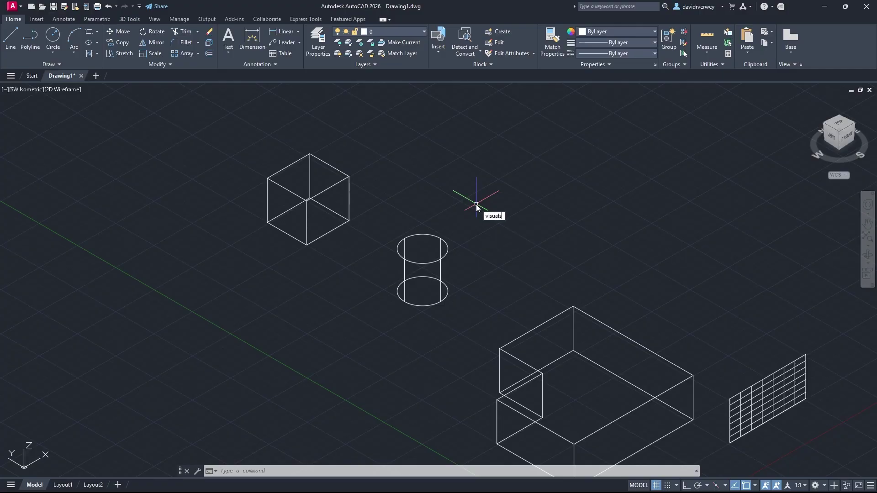
- Bring up the Visual Styles Manager and preview the Conceptual, Shaded with edges and Shaded styles on the model
type("s")
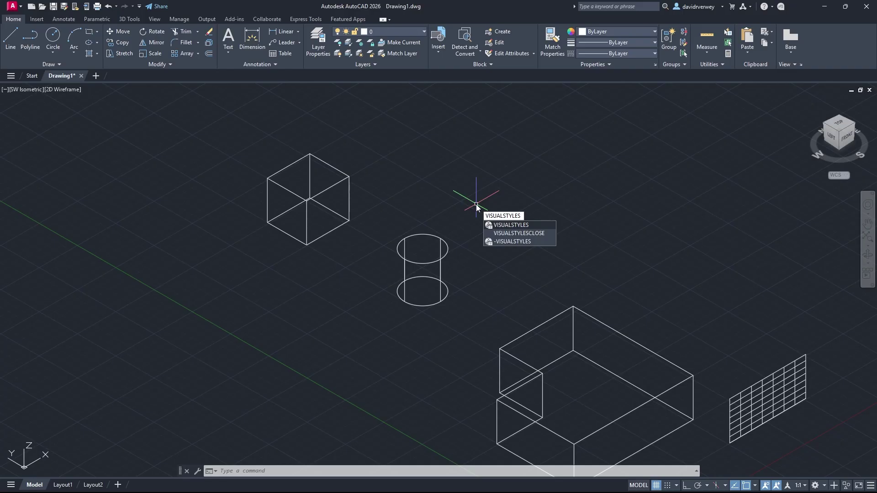
key("Return")
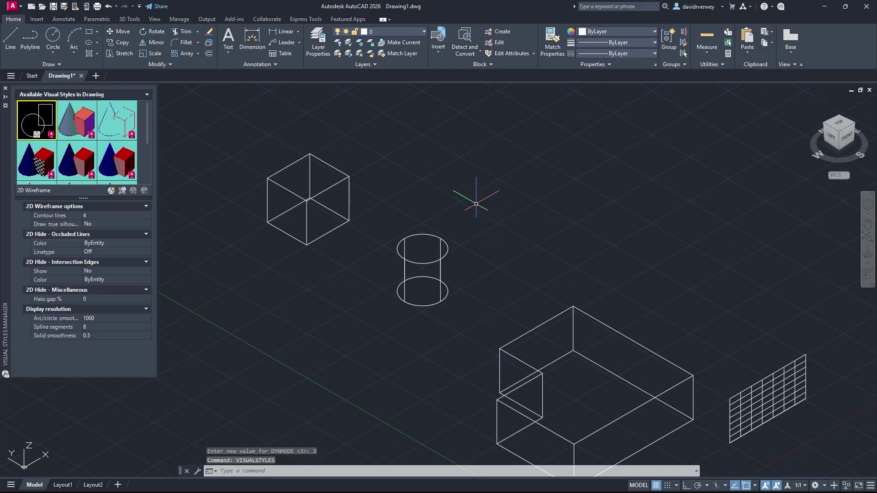
double_click(80, 128)
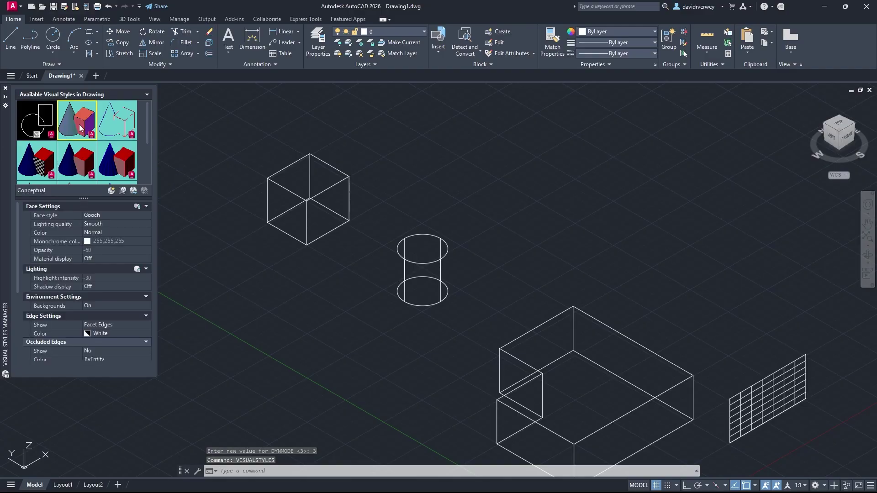
double_click(105, 124)
double_click(117, 162)
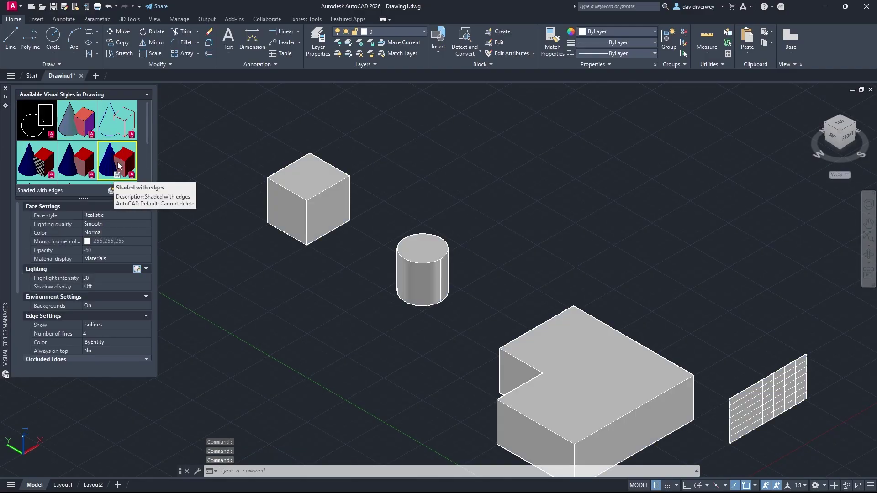
double_click(75, 165)
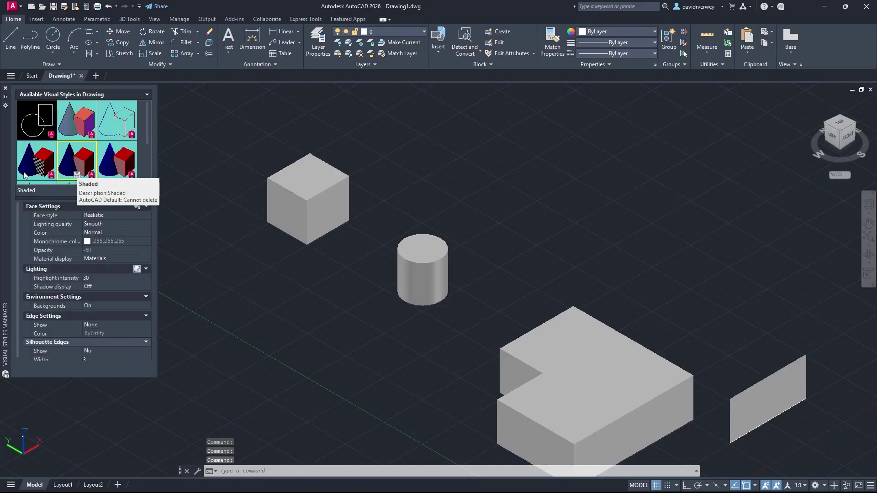
- Preview the Sketchy and Wireframe visual styles, then switch the model to Shaded with edges
scroll(98, 150, "down", 2)
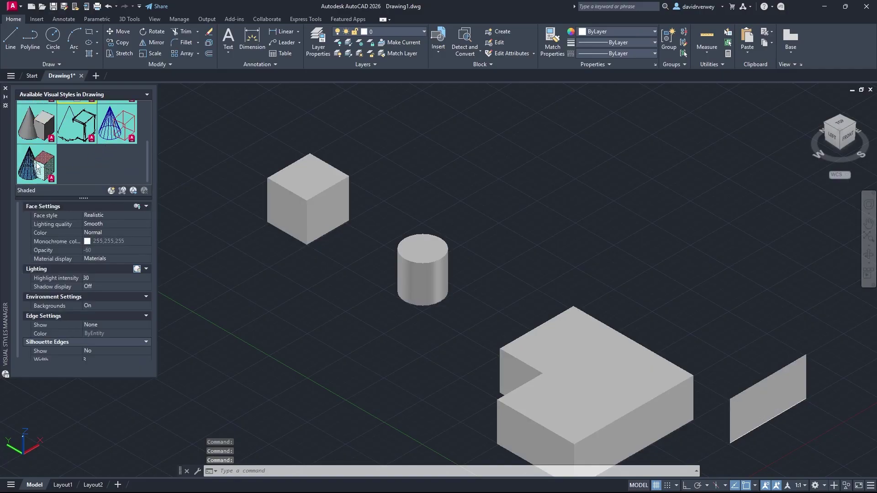
scroll(38, 171, "up", 2)
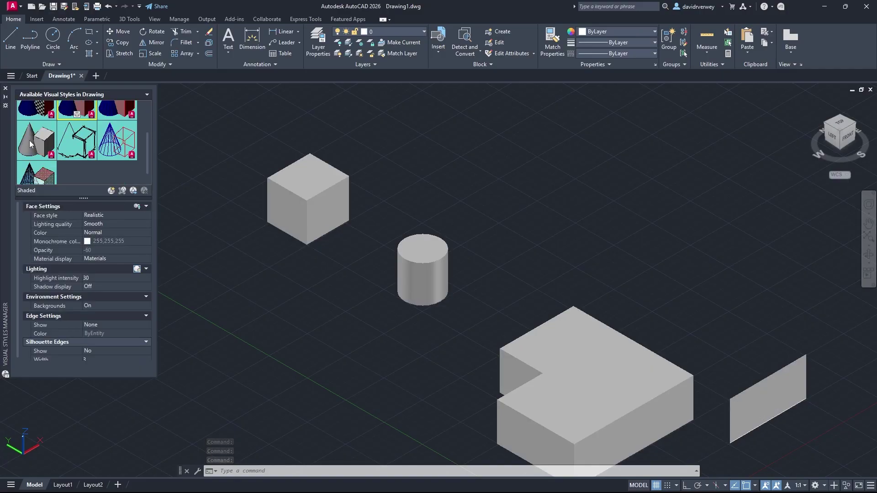
double_click(77, 143)
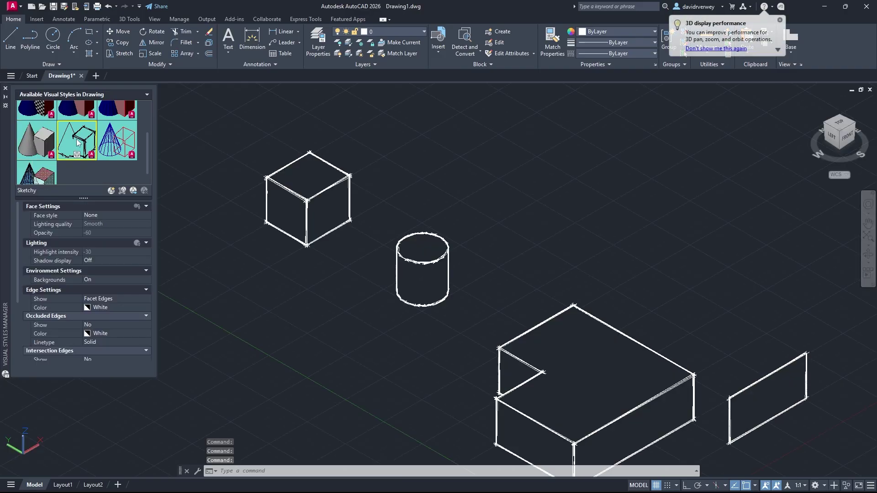
double_click(115, 141)
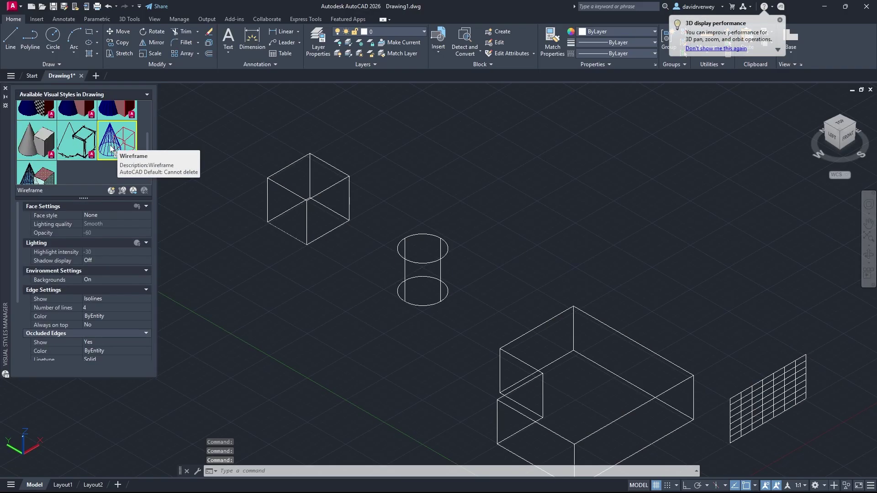
scroll(111, 149, "up", 3)
double_click(110, 148)
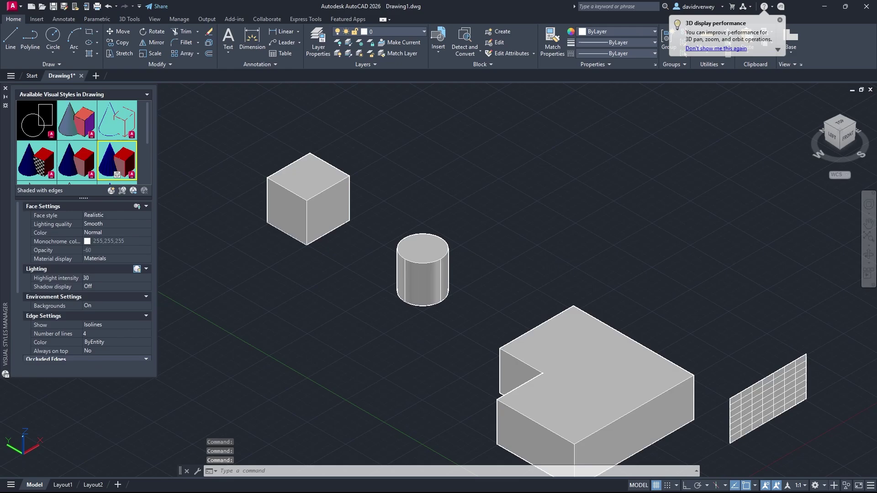
- Apply the Shaded visual style and examine the cylinder, the L-shaped solid and the extruded surface
scroll(597, 250, "up", 2)
middle_click_drag(597, 250, 529, 217)
double_click(75, 160)
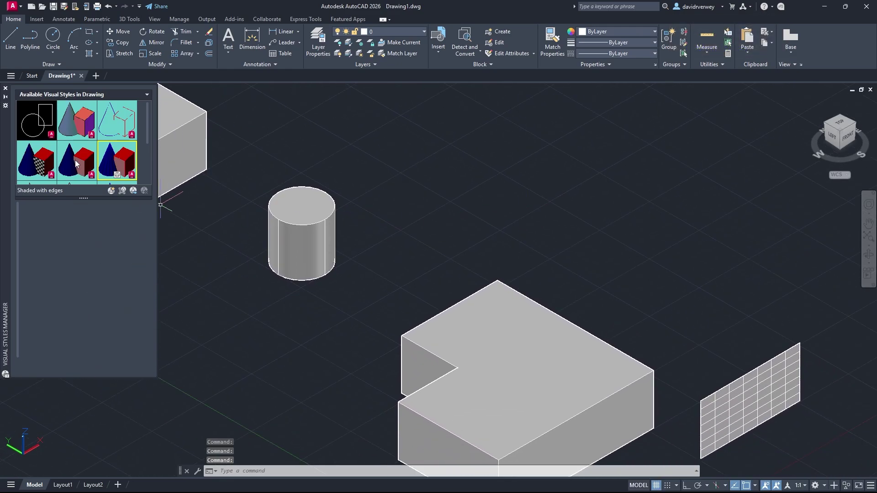
middle_click_drag(408, 251, 506, 238)
scroll(467, 255, "up", 5)
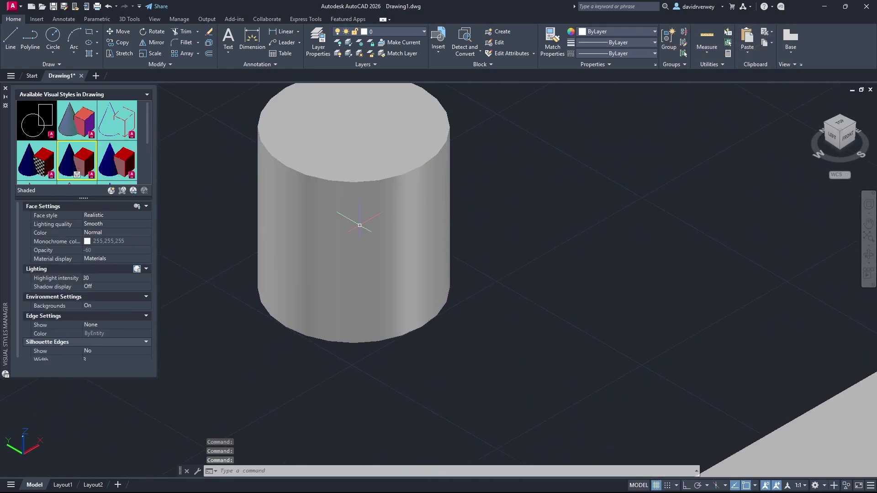
scroll(401, 215, "down", 10)
scroll(542, 319, "up", 3)
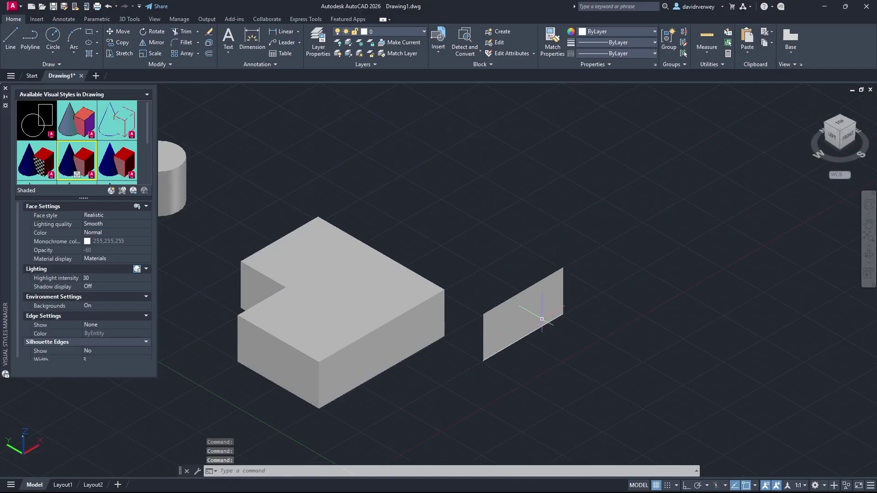
scroll(541, 318, "up", 3)
scroll(542, 318, "down", 3)
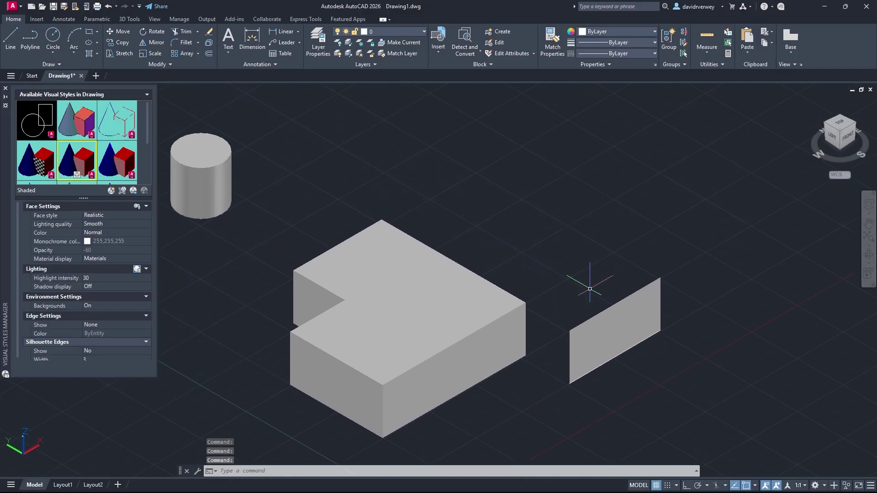
middle_click_drag(589, 289, 743, 378)
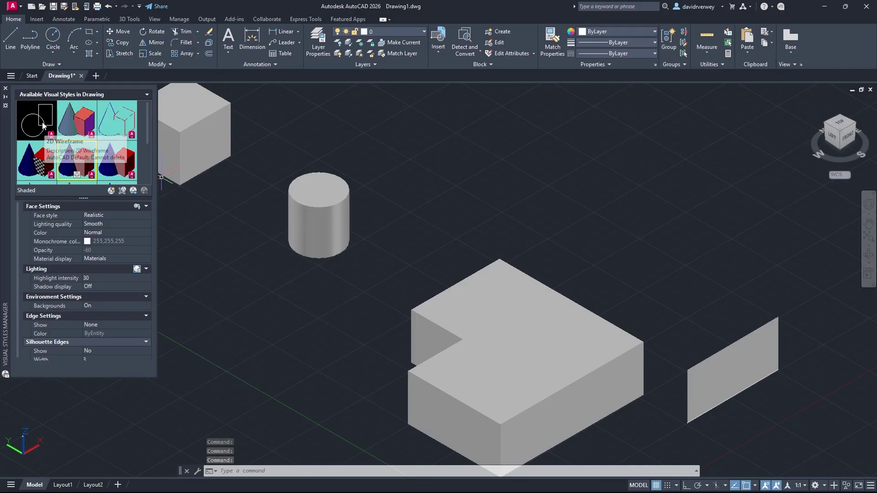
middle_click_drag(383, 252, 443, 269)
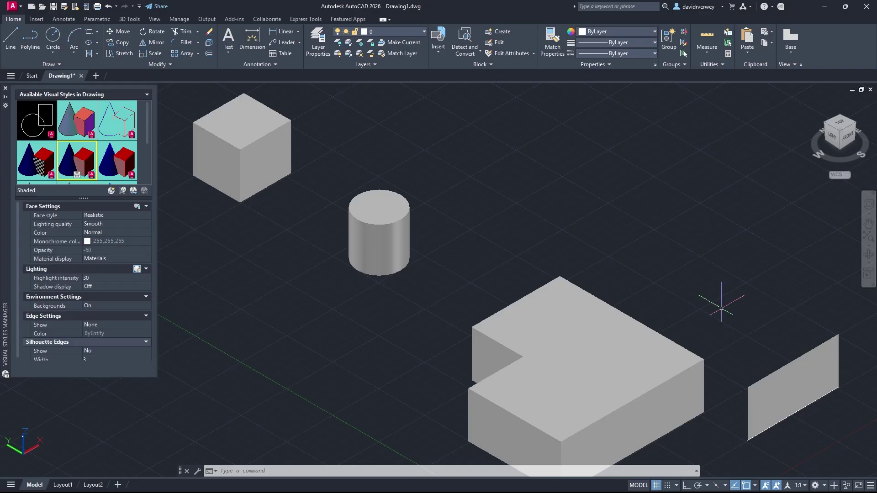
middle_click_drag(657, 297, 623, 283)
- Return the model to the 2D Wireframe visual style and close the Visual Styles Manager
double_click(36, 120)
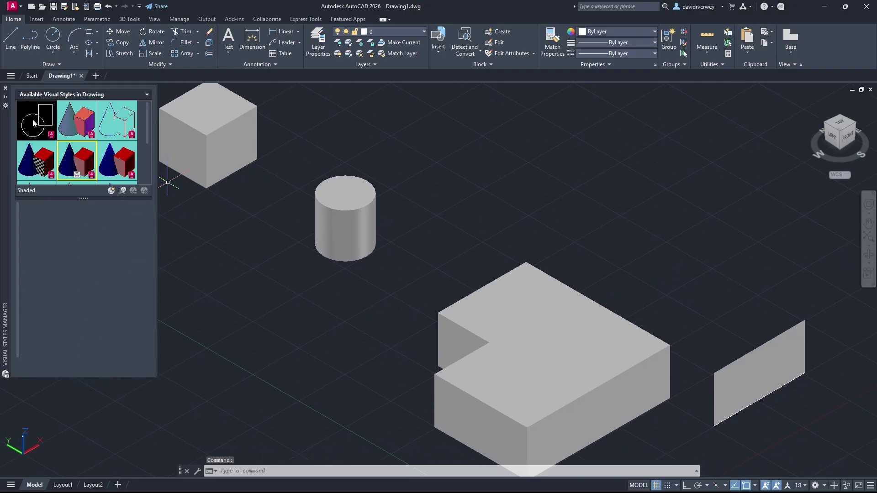
middle_click_drag(468, 231, 517, 273)
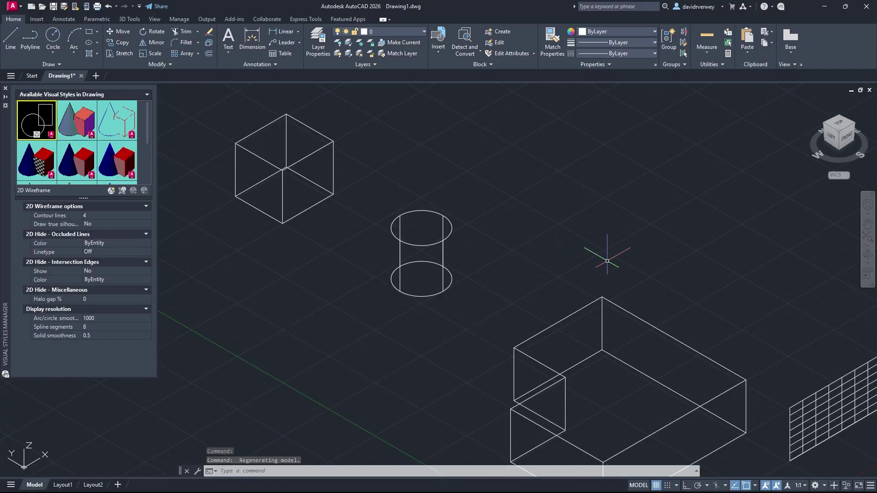
middle_click_drag(587, 263, 571, 263)
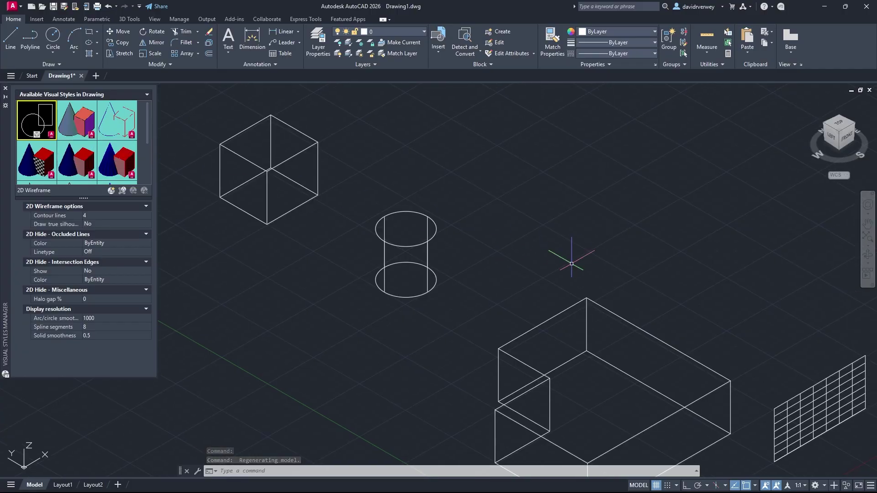
left_click(5, 90)
middle_click_drag(497, 243, 470, 262)
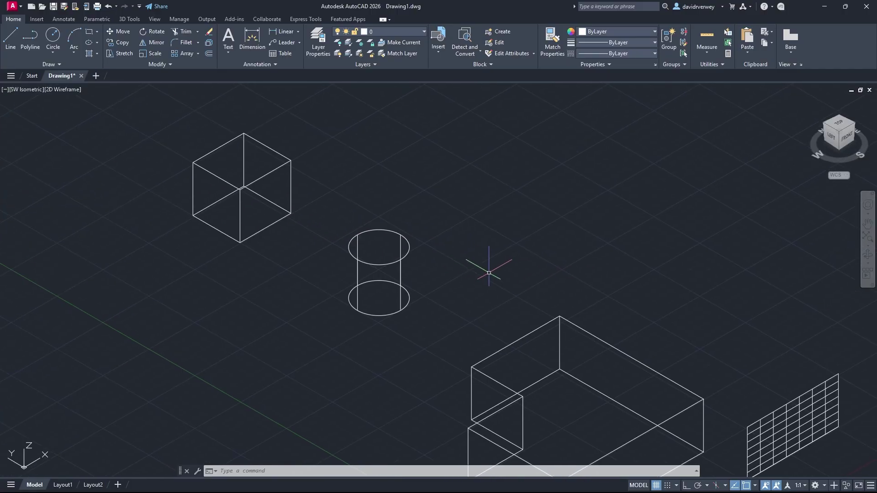
- Look over the 3D modeling commands and turn on 3D object snap
left_click(130, 18)
middle_click_drag(561, 209, 560, 316)
middle_click_drag(691, 284, 640, 270)
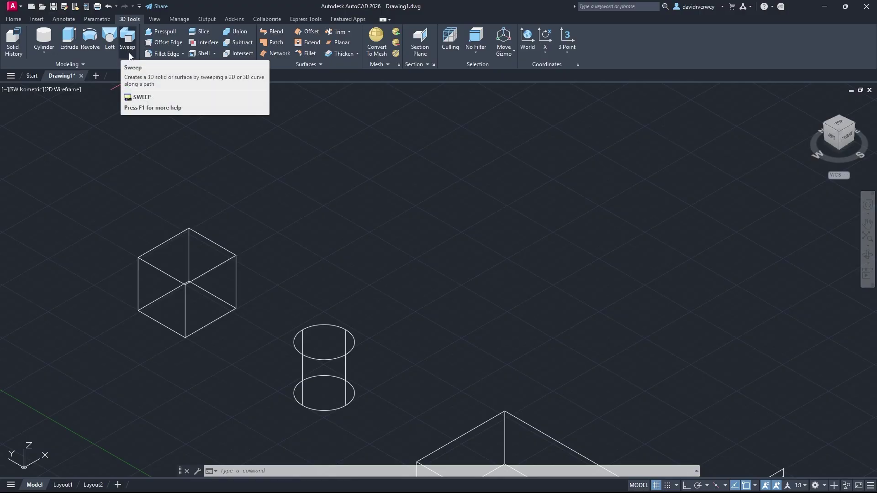
middle_click_drag(377, 191, 302, 217)
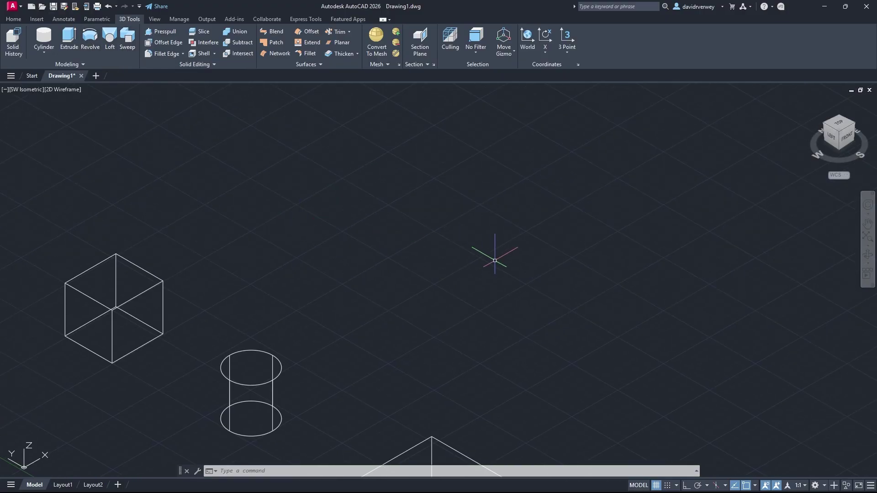
middle_click_drag(495, 260, 390, 251)
key("F4")
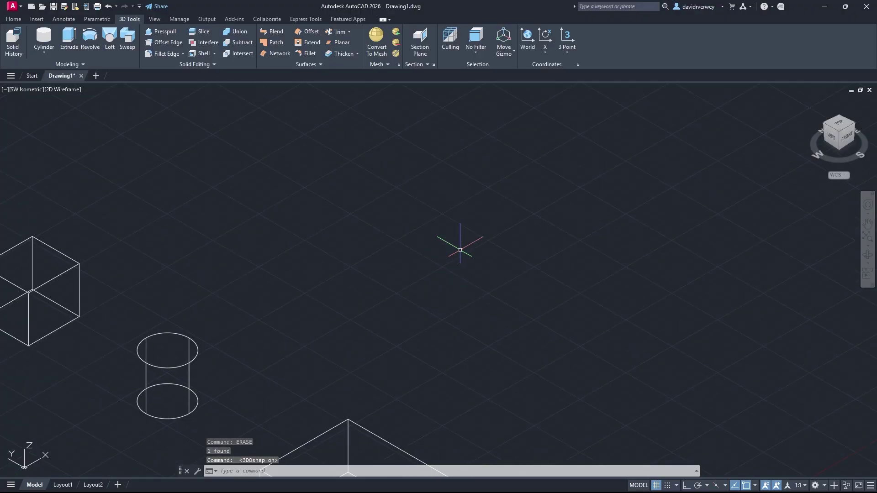
- Draw a freehand rectangle in the empty area to the northeast of the cylinder
left_click(22, 18)
left_click(89, 31)
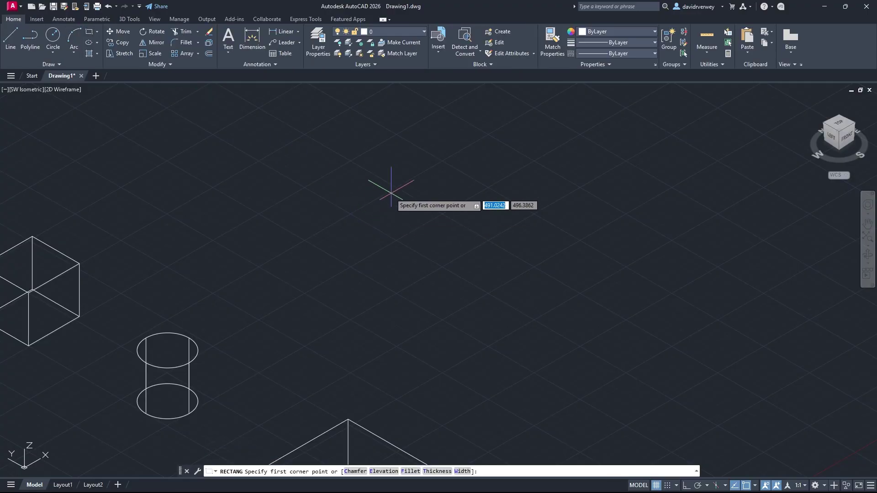
left_click(350, 211)
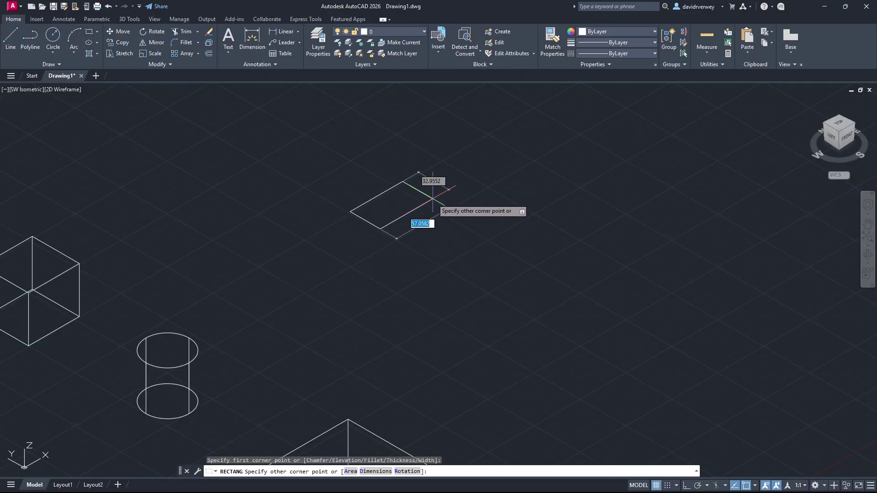
left_click(450, 214)
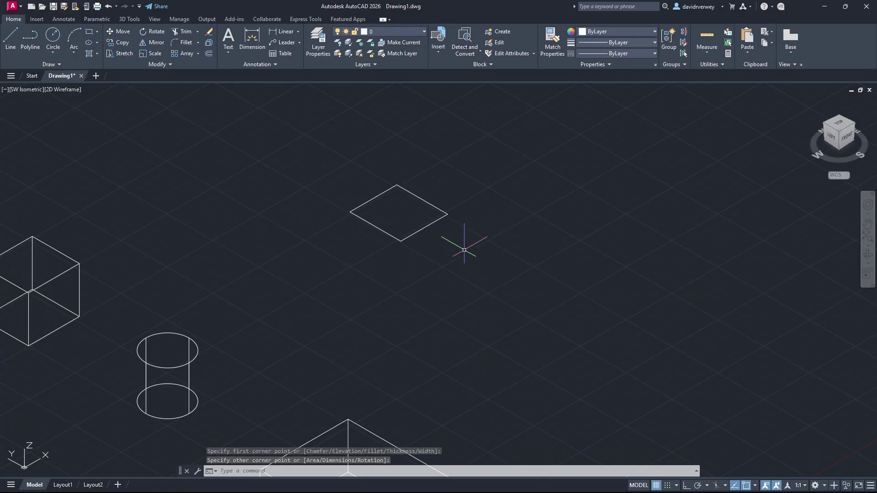
- Try to revolve the rectangle about an axis running through its geometric center, parallel to the Y axis
left_click(129, 19)
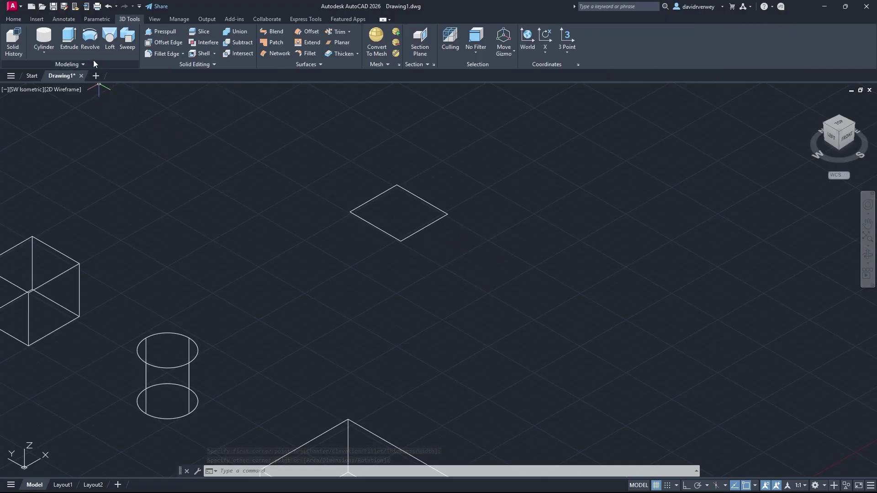
left_click(90, 37)
left_click(416, 231)
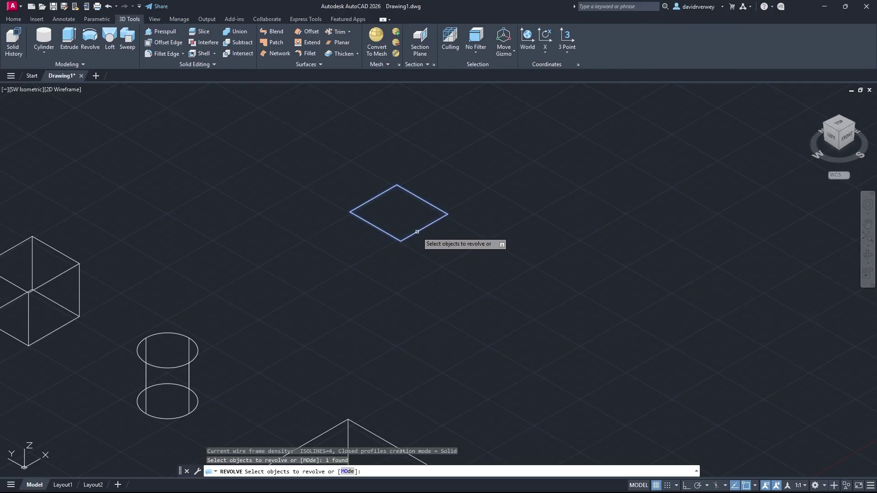
key("Return")
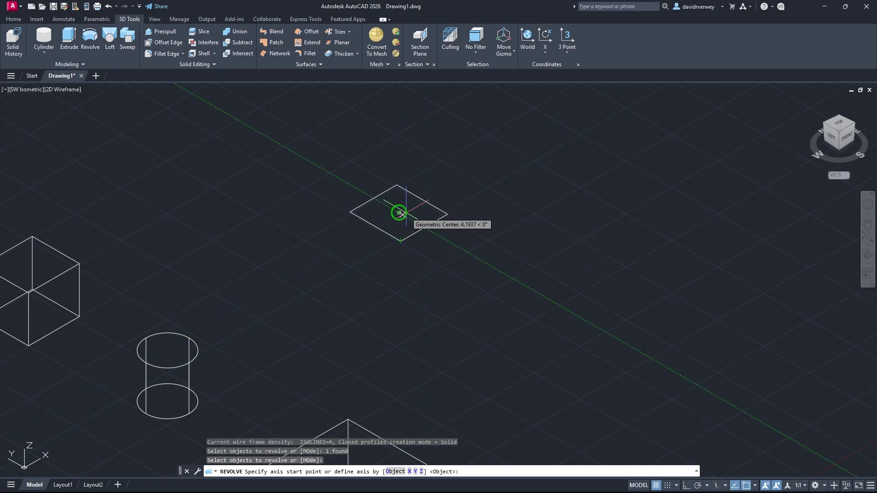
left_click(399, 212)
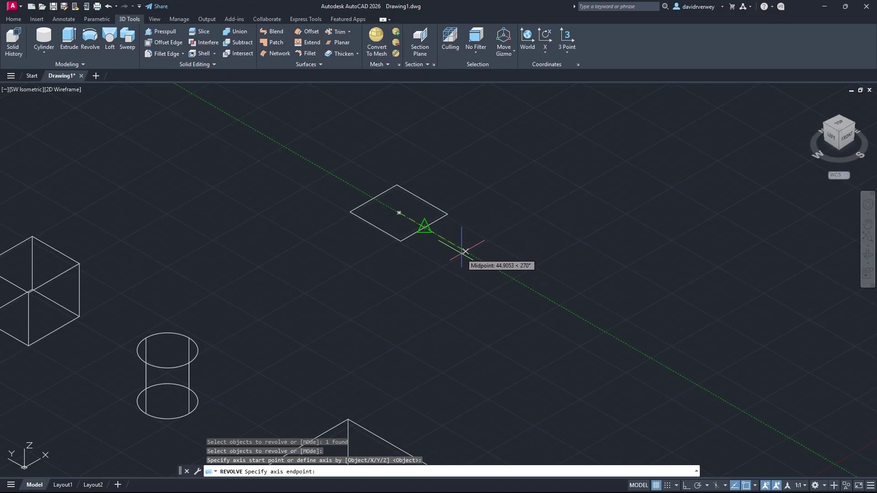
left_click(467, 256)
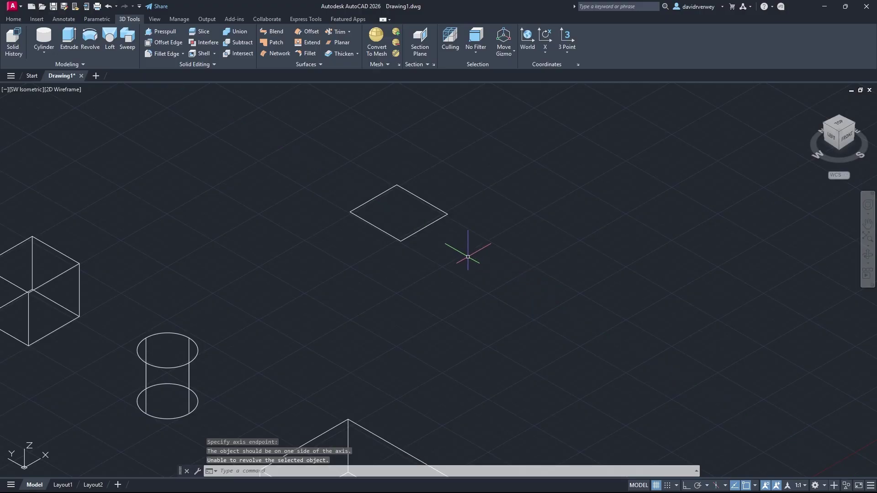
left_click(446, 248)
left_click(354, 190)
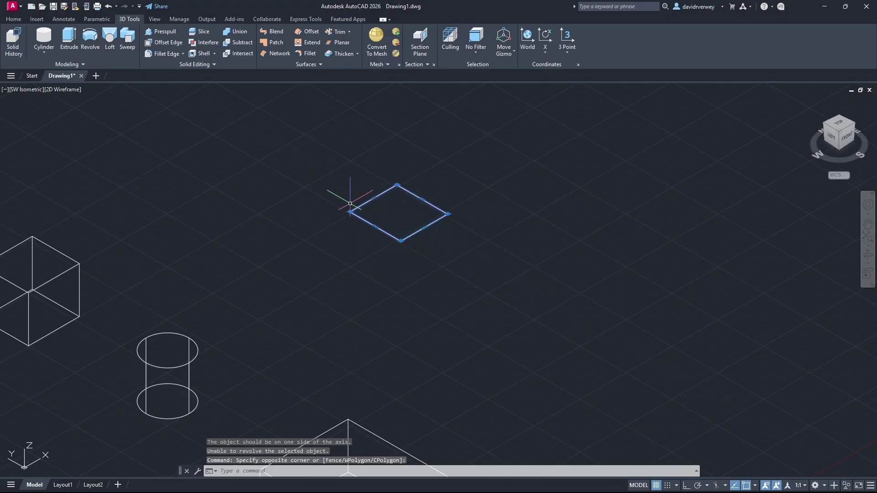
key("Escape")
- Revolve the rectangle roughly three quarters of a turn about its south edge to make a partial cylinder solid
left_click(90, 39)
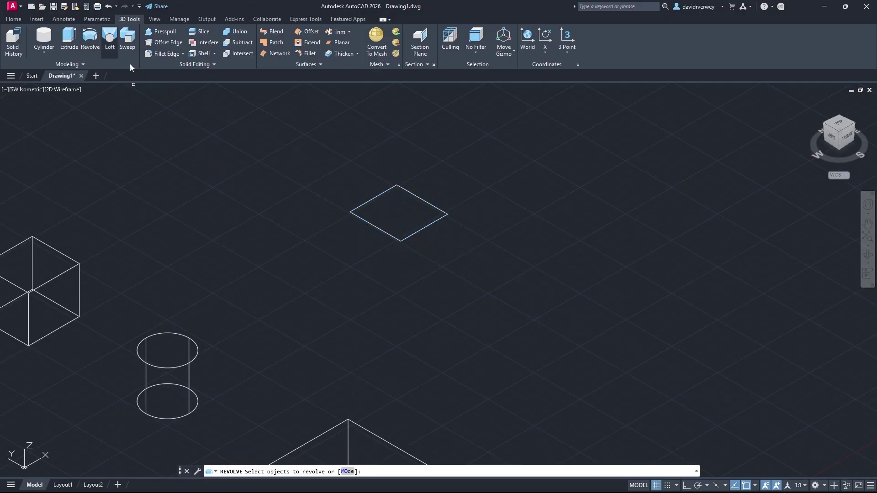
left_click(413, 233)
key("Return")
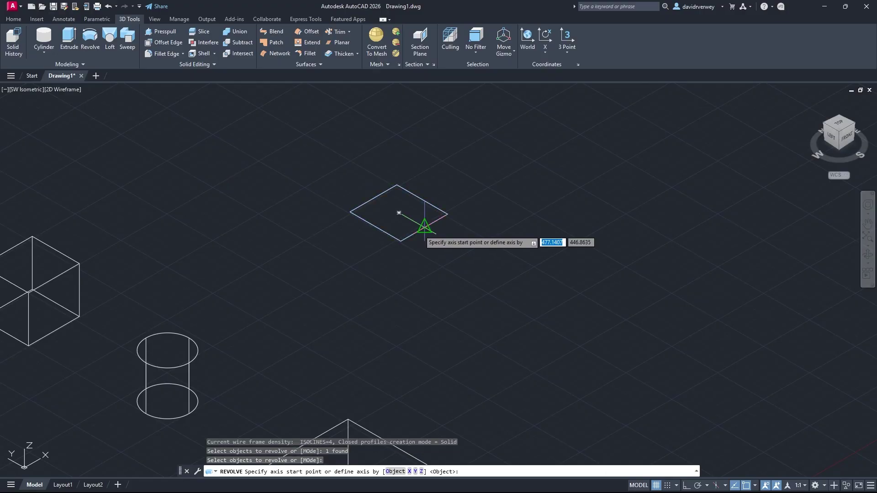
left_click(423, 237)
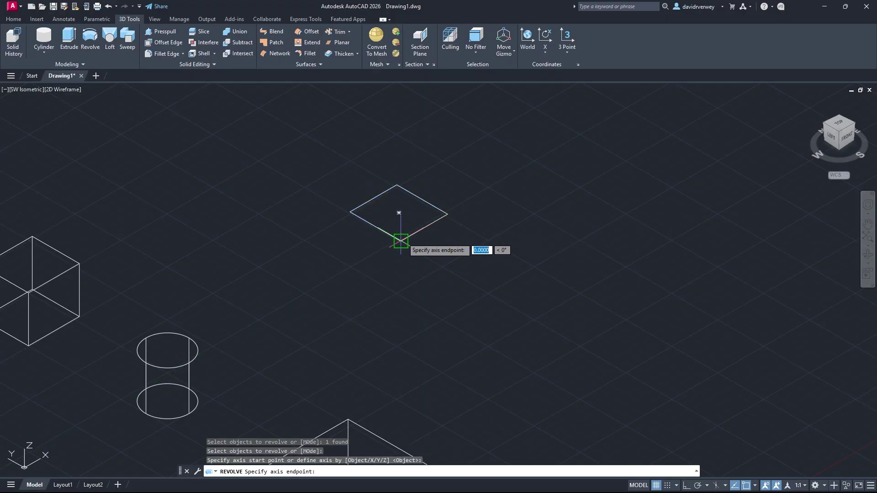
left_click(353, 267)
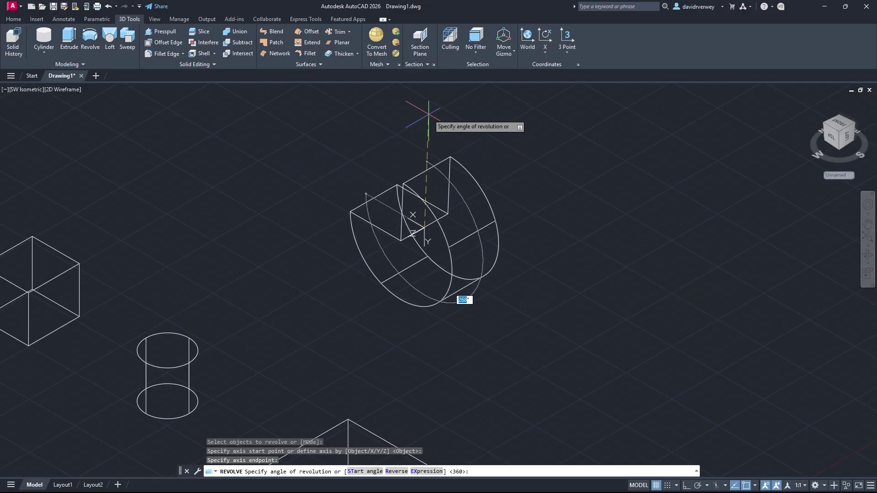
left_click(410, 114)
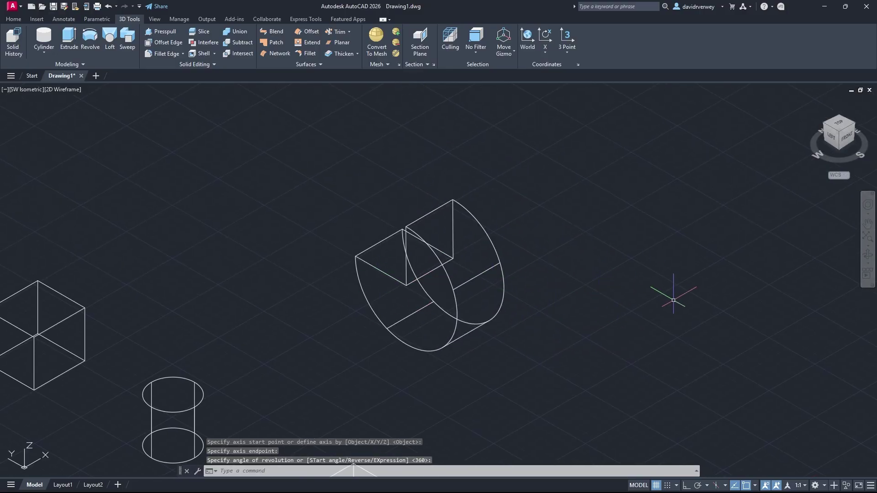
- Draw a closed L-shaped polyline with arms about 22 and 27 wide in the empty area between the box and the revolved solid
mouse_move(673, 293)
middle_mouse_down()
mouse_move(562, 254)
mouse_move(654, 271)
middle_mouse_up()
middle_click_drag(248, 132, 363, 211)
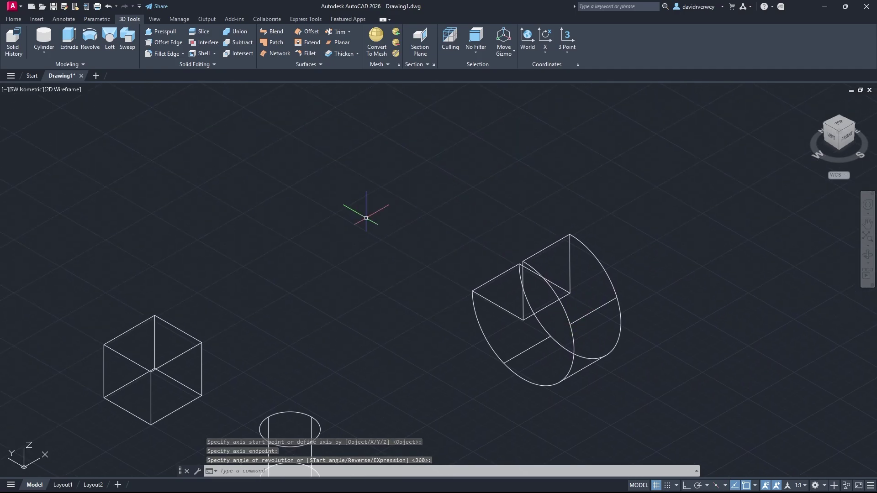
left_click(14, 19)
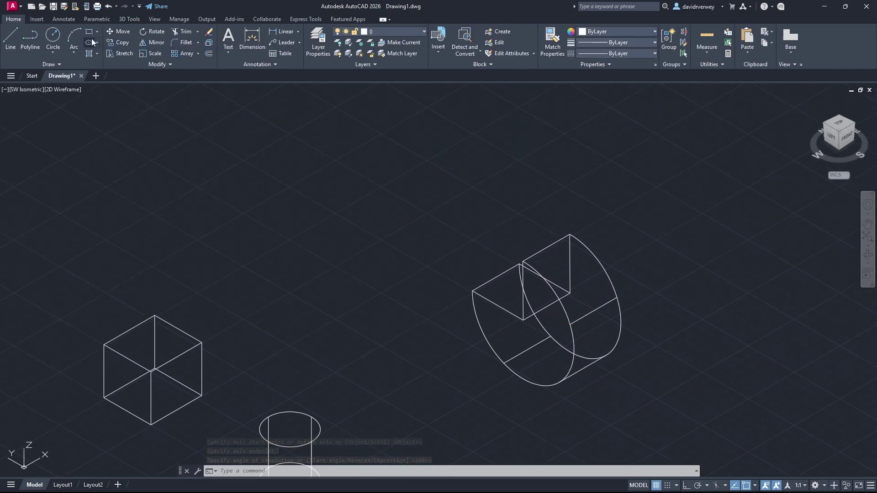
left_click(30, 40)
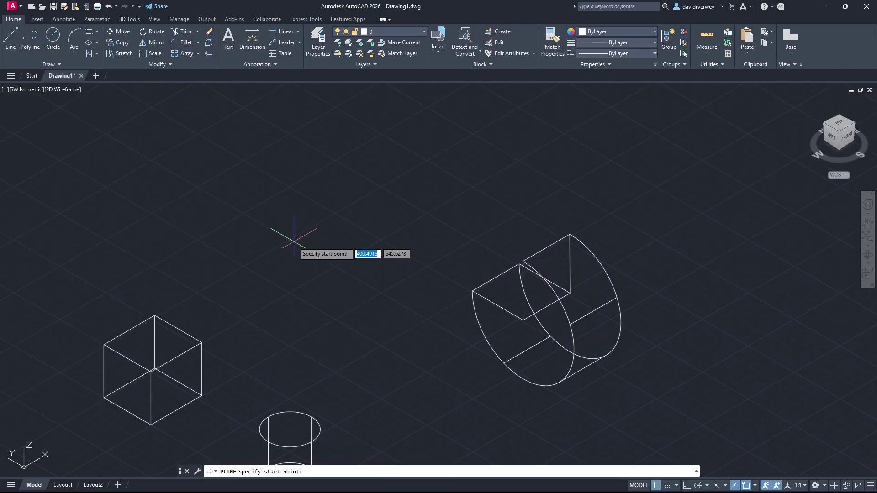
left_click(289, 239)
left_click(338, 210)
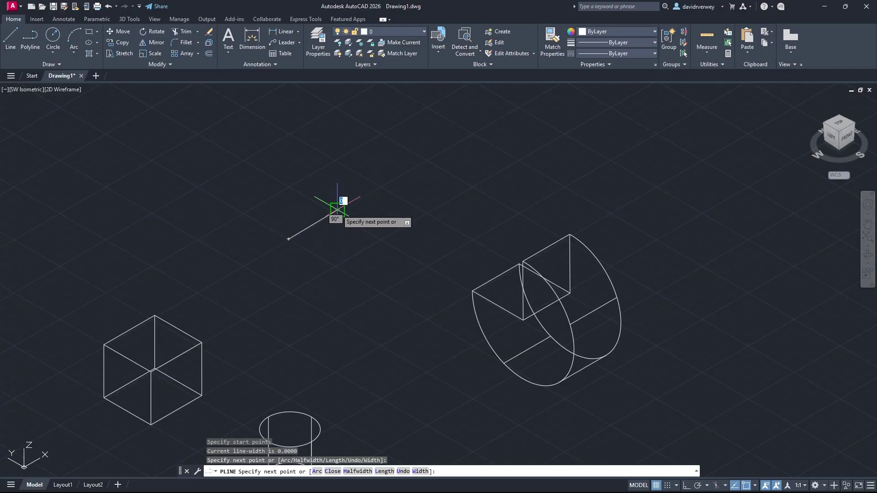
scroll(358, 222, "up", 5)
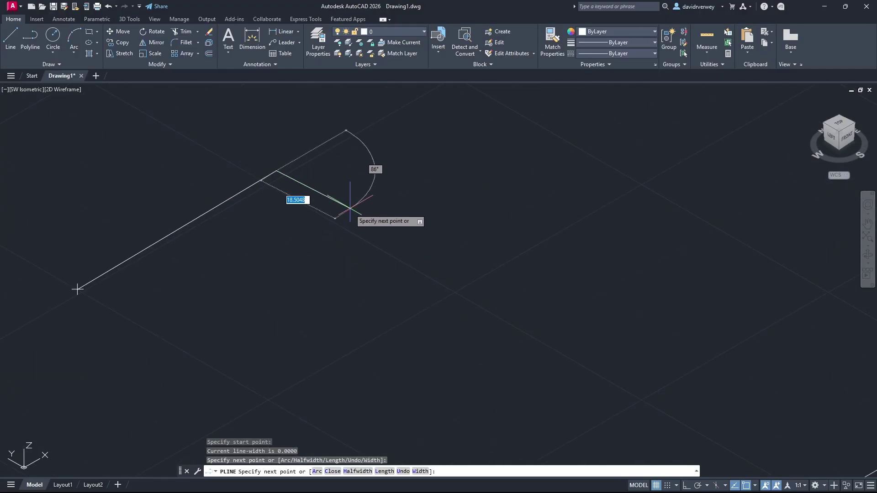
scroll(276, 170, "down", 4)
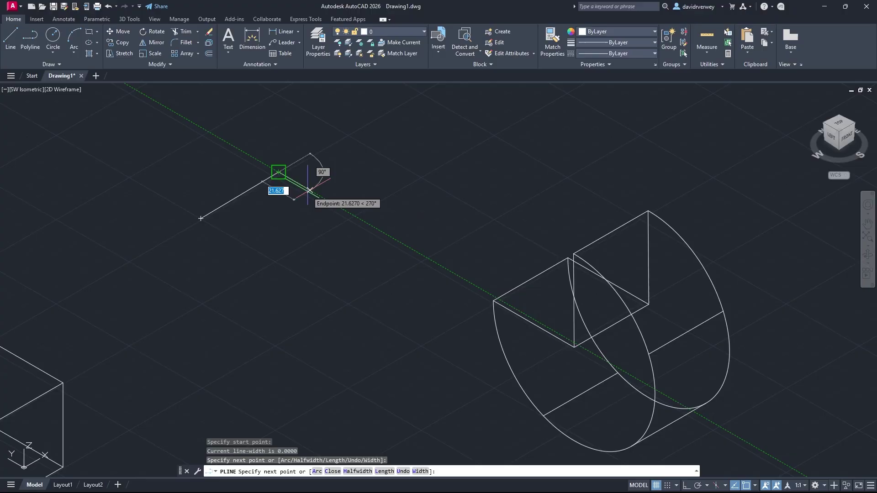
left_click(278, 173)
left_click(310, 190)
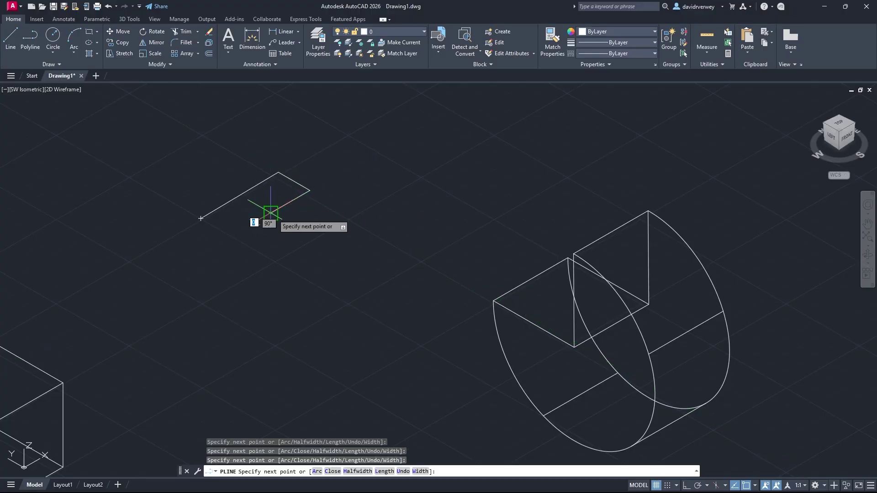
left_click(271, 212)
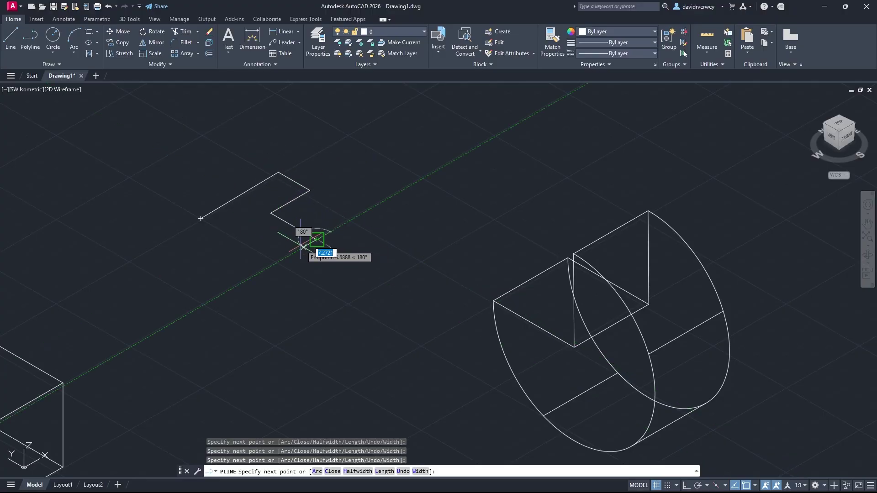
left_click(316, 238)
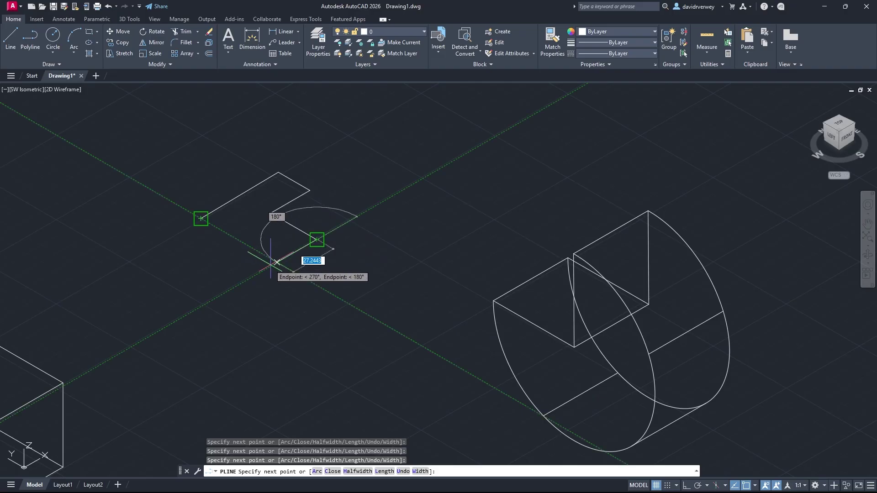
left_click(277, 262)
left_click(201, 218)
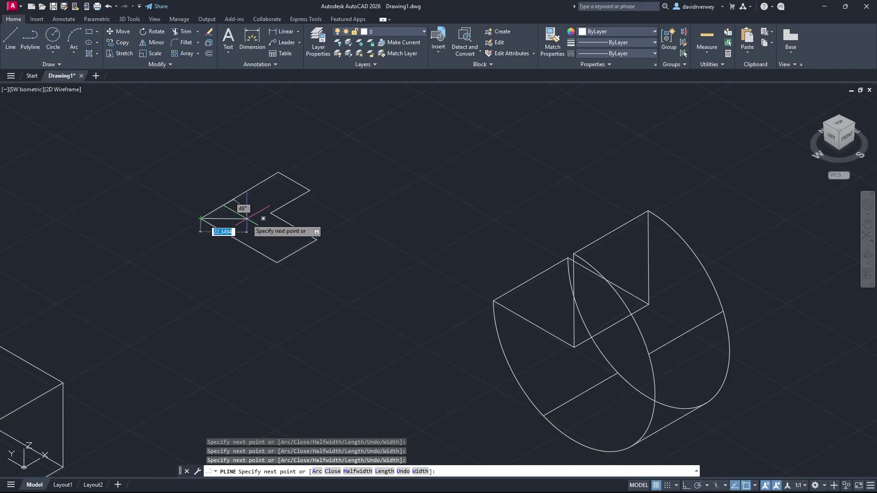
key("Escape")
left_click(345, 290)
left_click(217, 169)
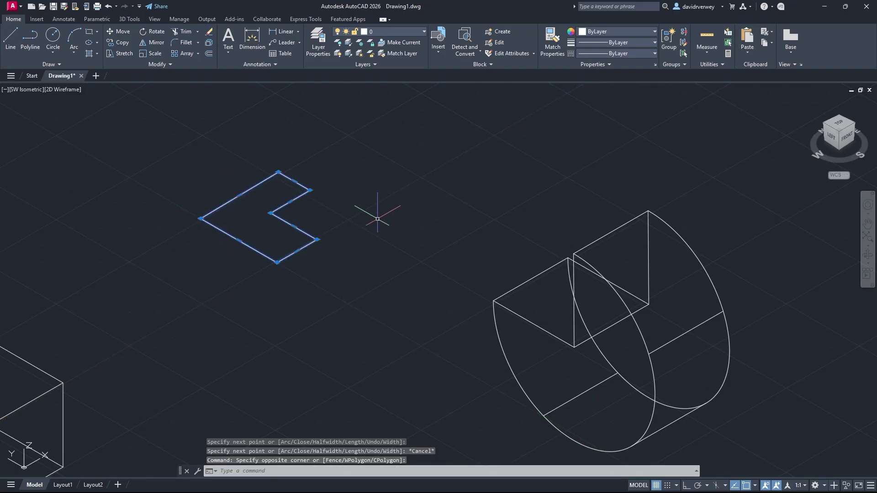
key("Escape")
- Revolve the L-shaped polyline about 180° around the end edge of its wider arm, inspect the arch-shaped solid, and undo the revolve
left_click(130, 19)
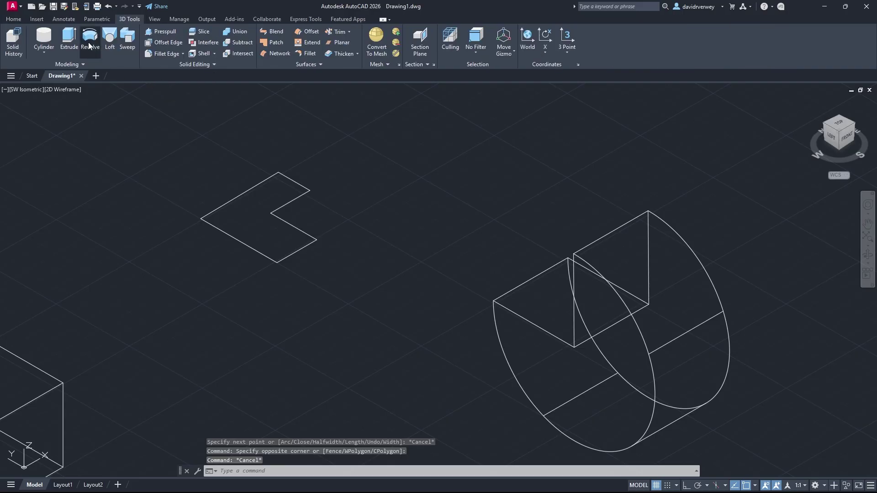
left_click(90, 39)
left_click(296, 226)
key("Return")
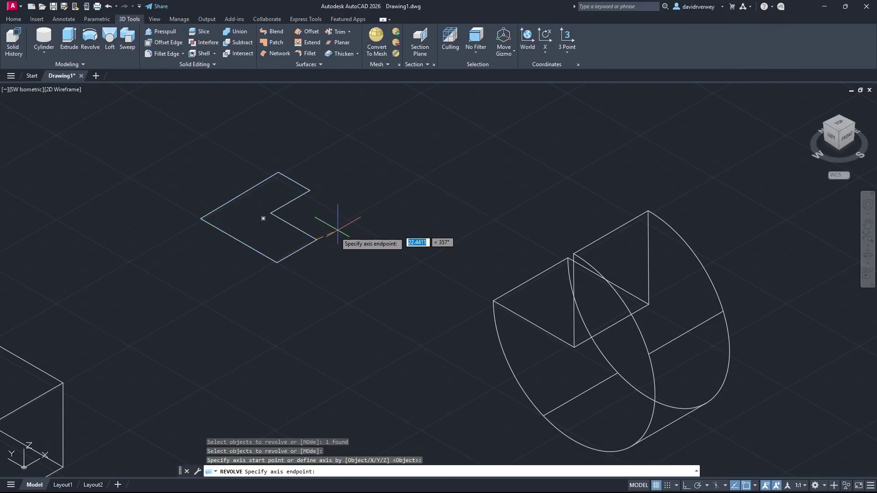
left_click(316, 239)
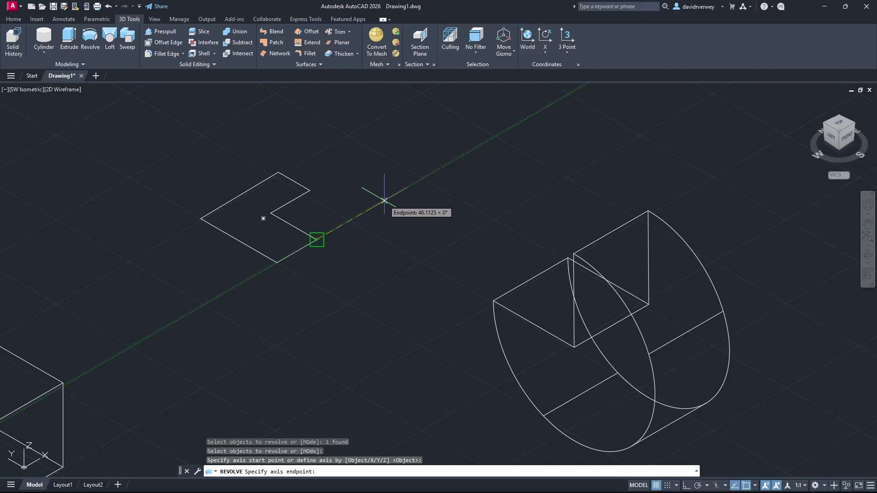
left_click(382, 196)
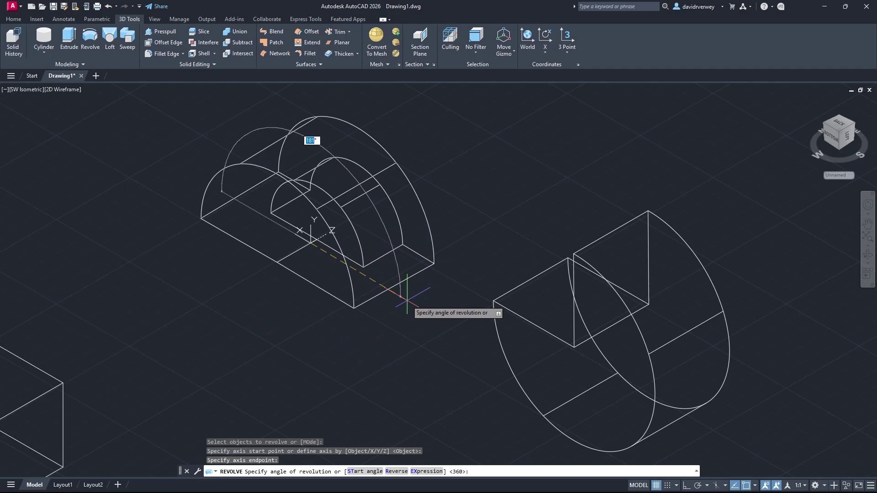
left_click(404, 294)
middle_click_drag(429, 185, 468, 212)
scroll(453, 229, "up", 4)
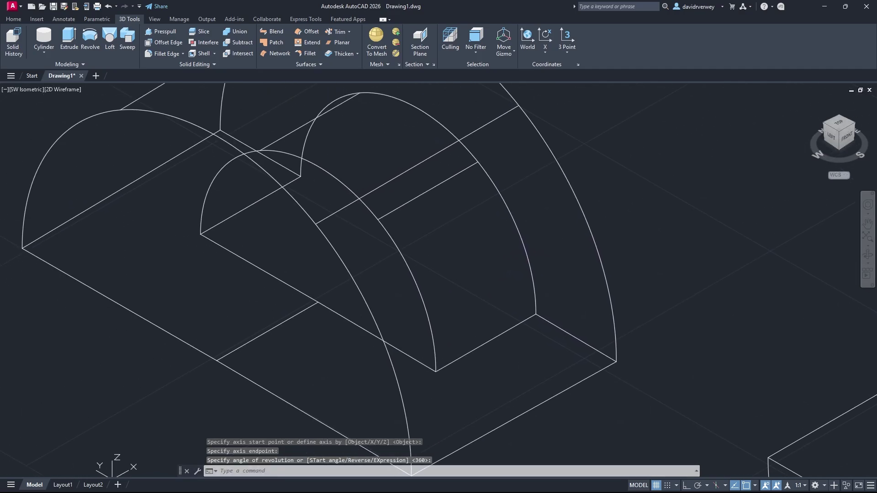
scroll(505, 326, "down", 3)
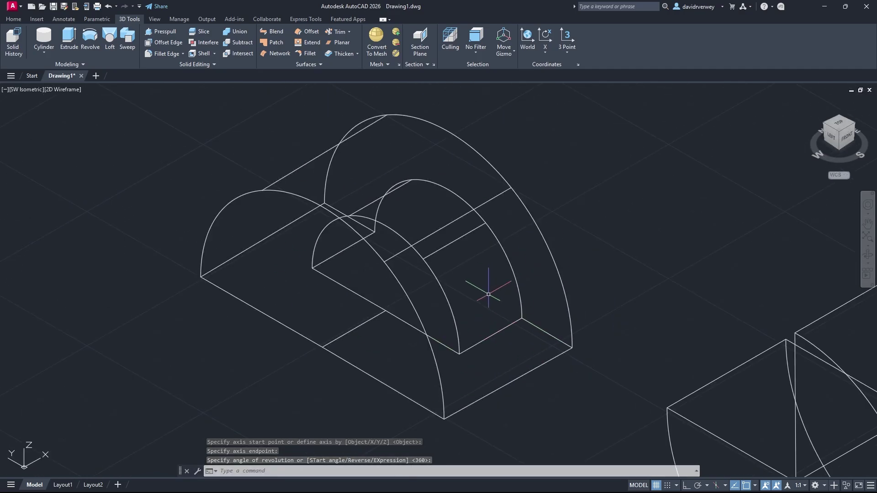
key("ctrl+z")
key("ctrl+z")
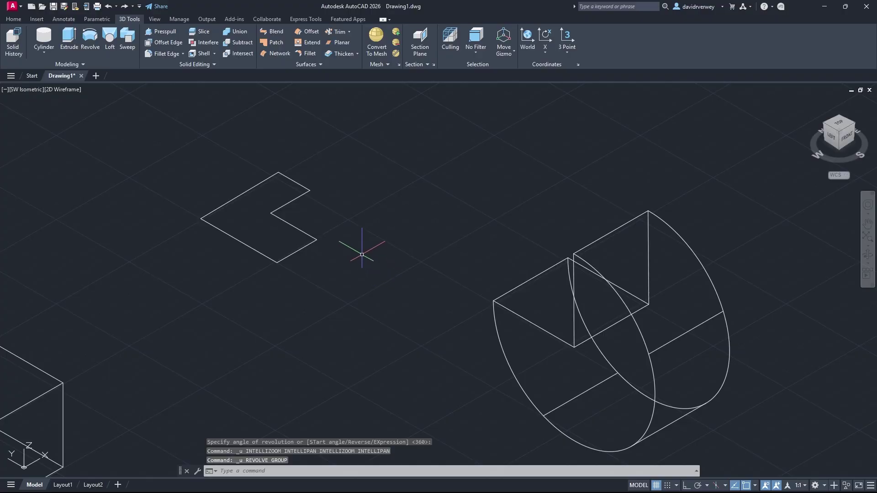
- Revolve the L-shaped polyline roughly three quarters of a turn, sweeping downward, about the end edge of its wider arm
left_click(294, 235)
key("Return")
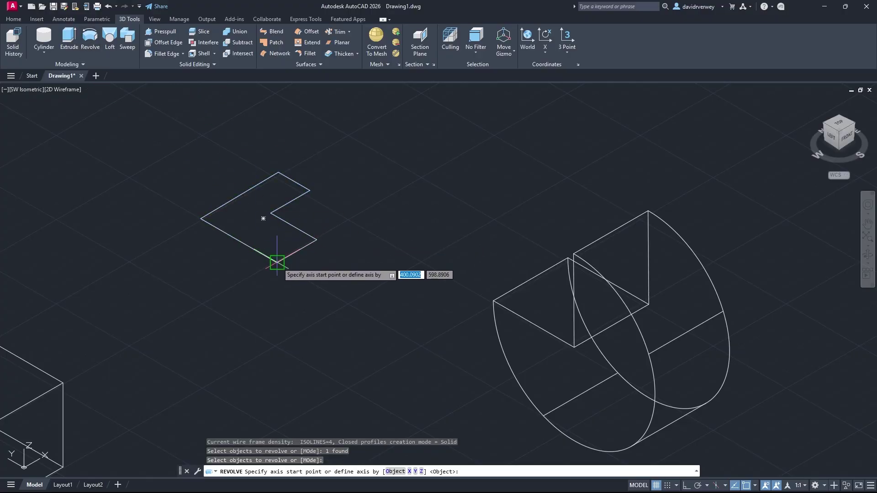
left_click(304, 238)
left_click(232, 295)
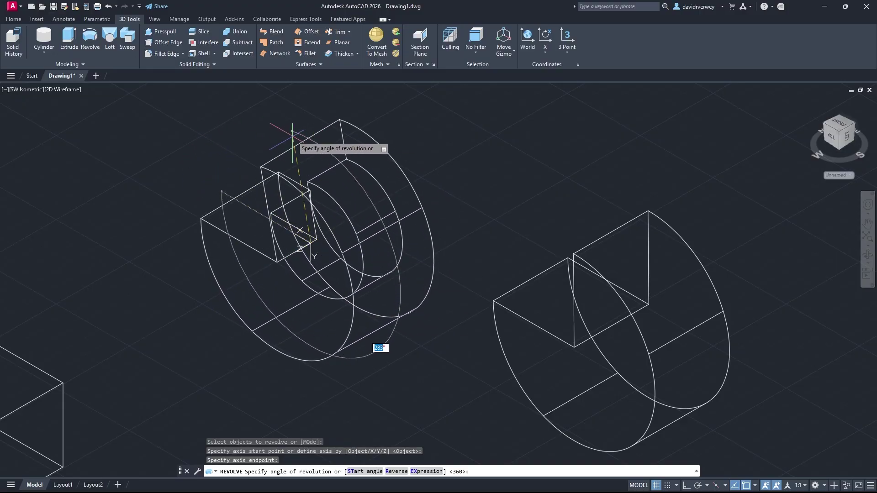
left_click(308, 135)
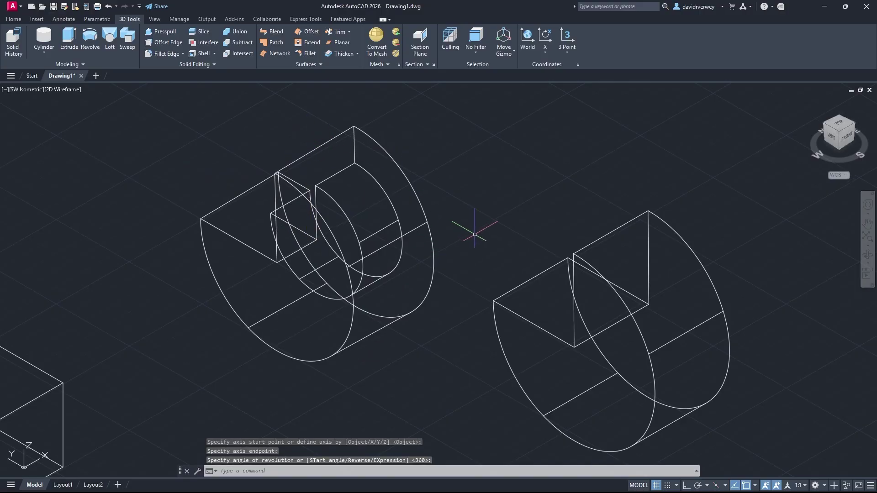
- Draw a mesh box with a base about 178 by 114 in the empty area beside the revolved solids
scroll(337, 326, "down", 2)
middle_click_drag(501, 280, 405, 255)
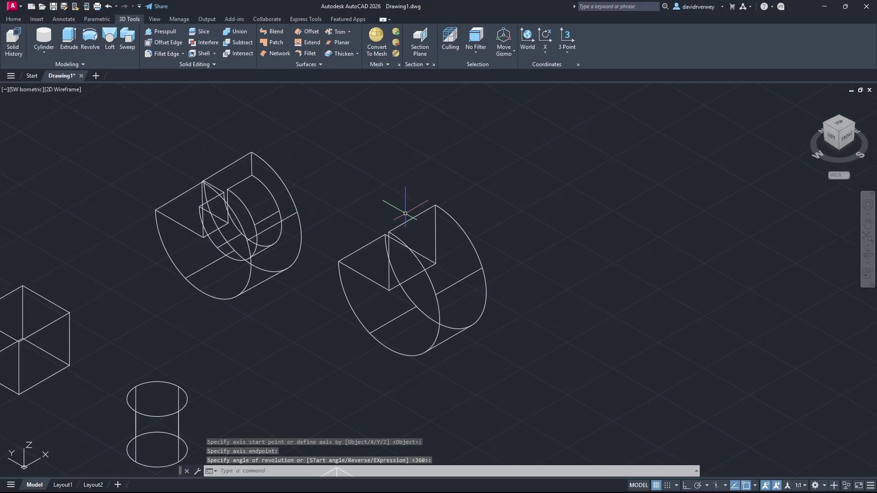
middle_click_drag(521, 239, 474, 175)
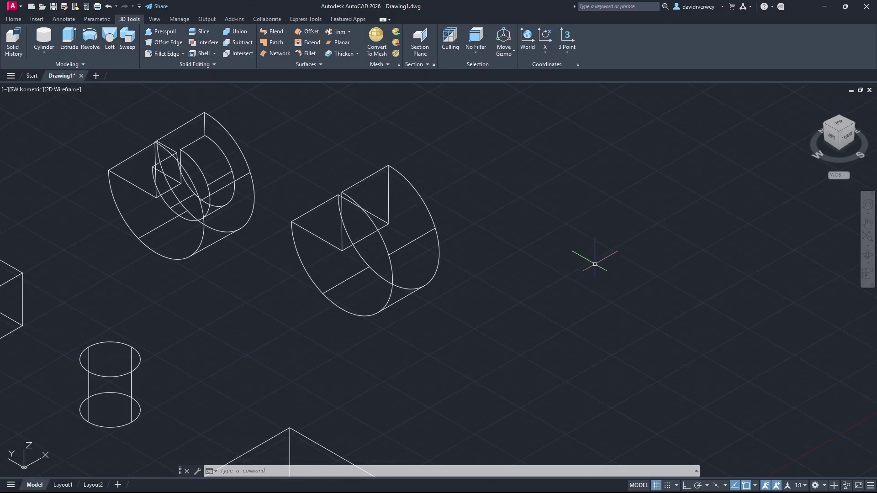
left_click(97, 66)
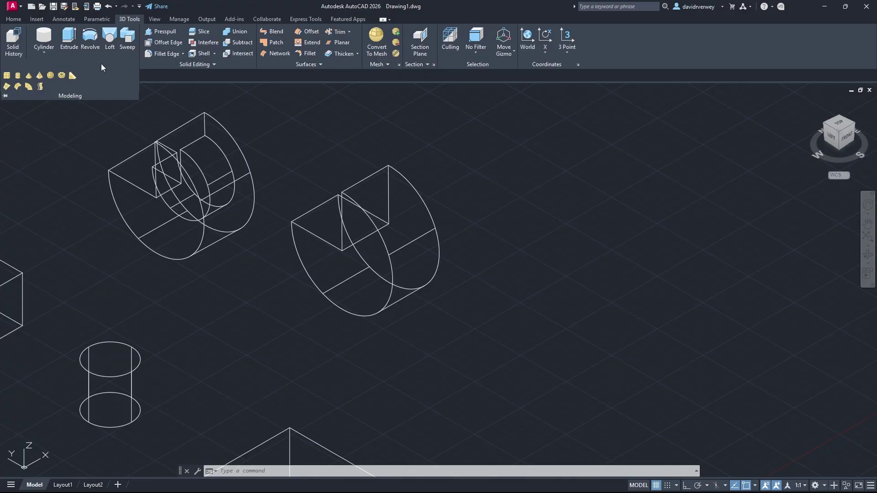
middle_click_drag(492, 220, 459, 225)
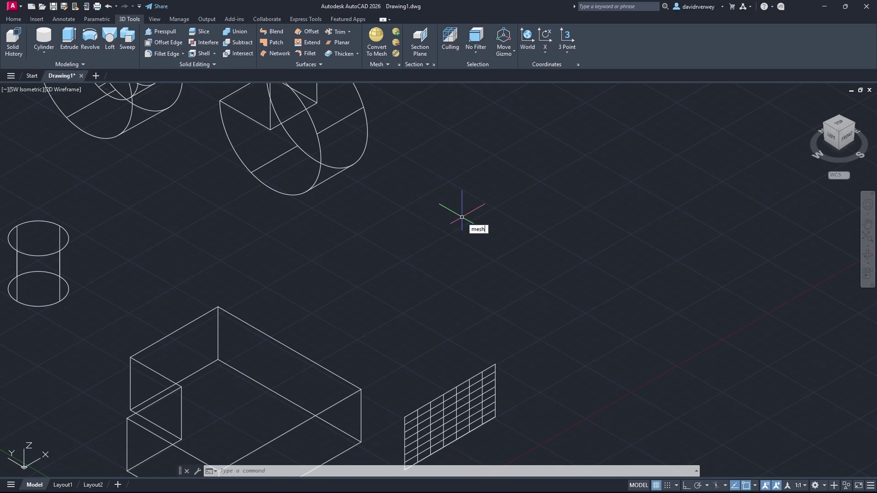
key("Return")
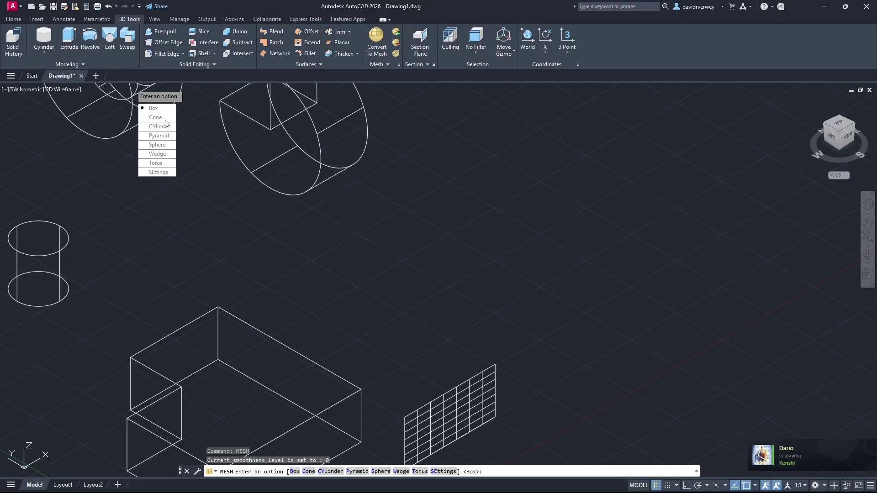
left_click(156, 108)
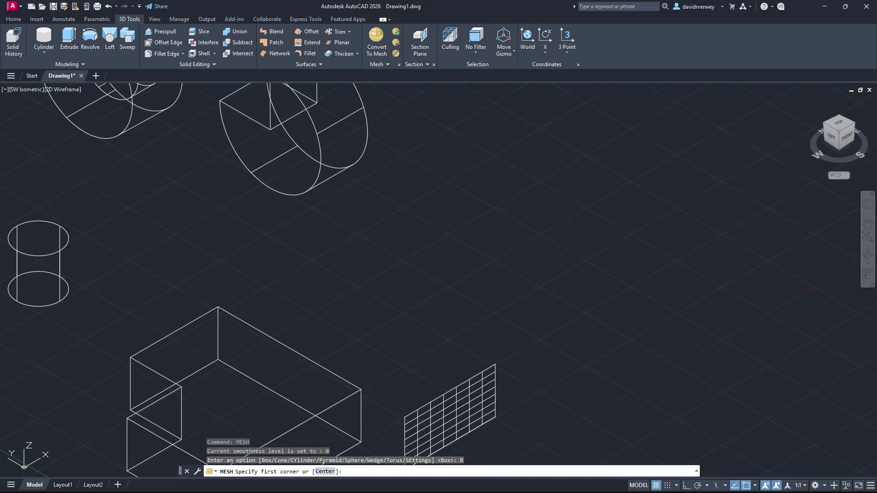
left_click(396, 296)
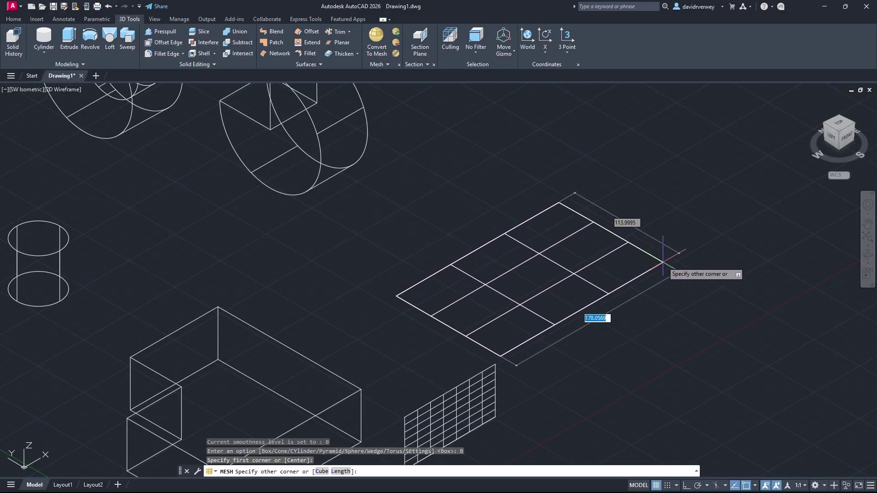
left_click(665, 259)
left_click(680, 174)
middle_click_drag(685, 270, 552, 251)
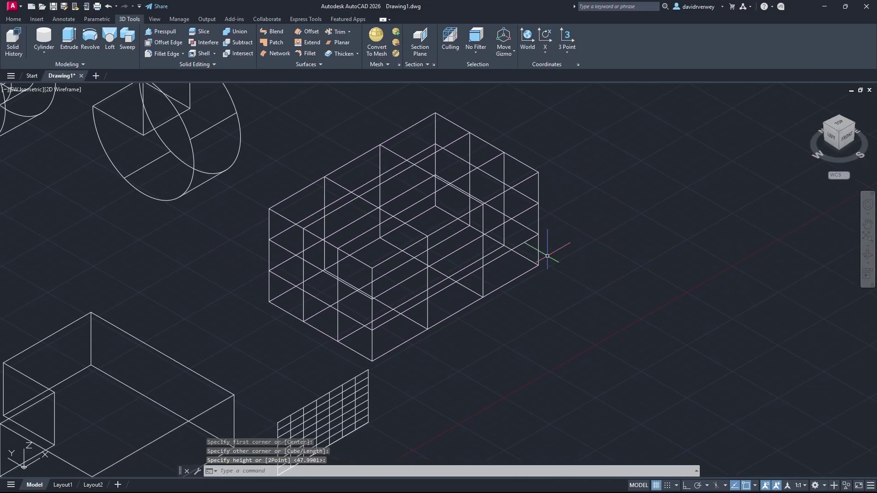
- Select the mesh box, try to decrease its smoothness level, and increase its smoothness to round the edges and corners
scroll(392, 251, "up", 3)
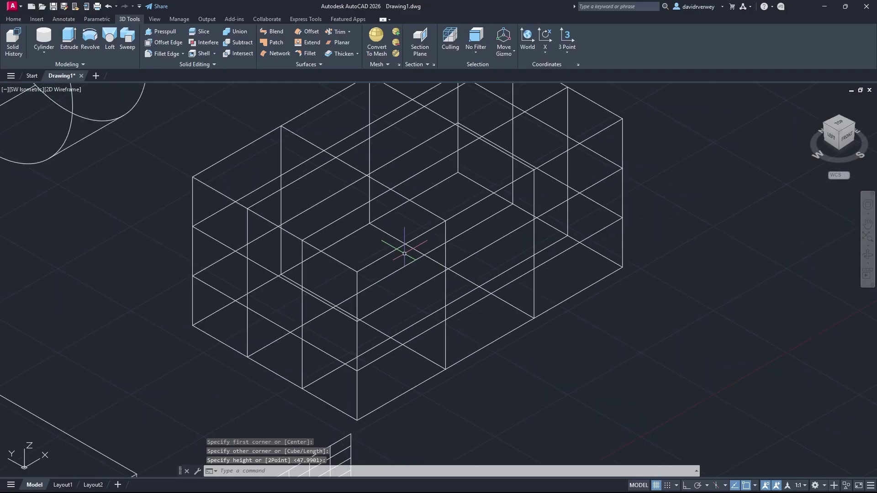
scroll(421, 243, "down", 5)
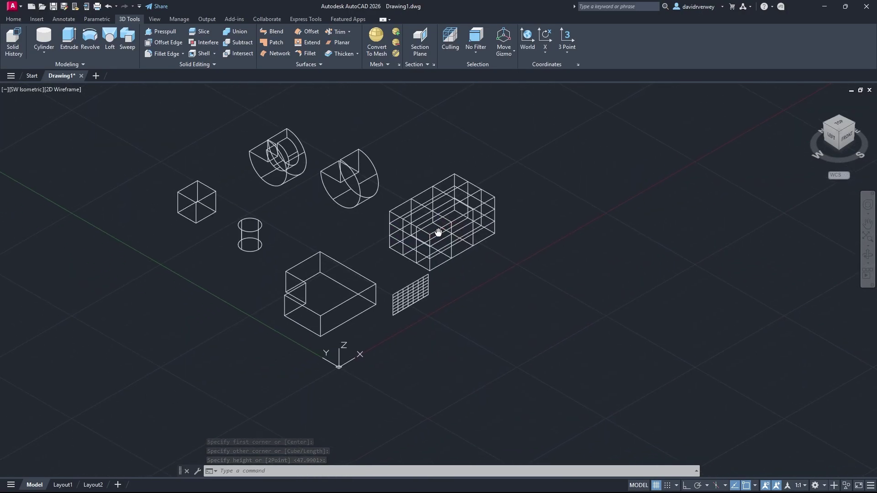
scroll(349, 285, "up", 3)
scroll(349, 285, "down", 3)
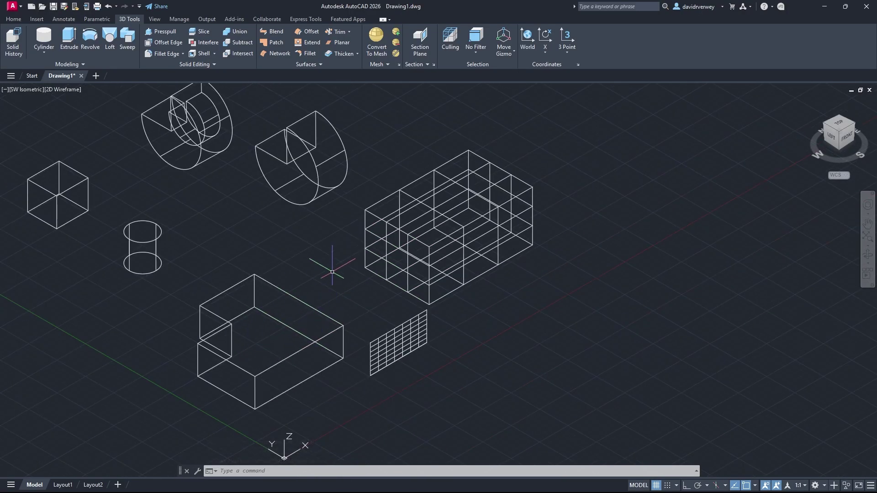
scroll(478, 194, "up", 4)
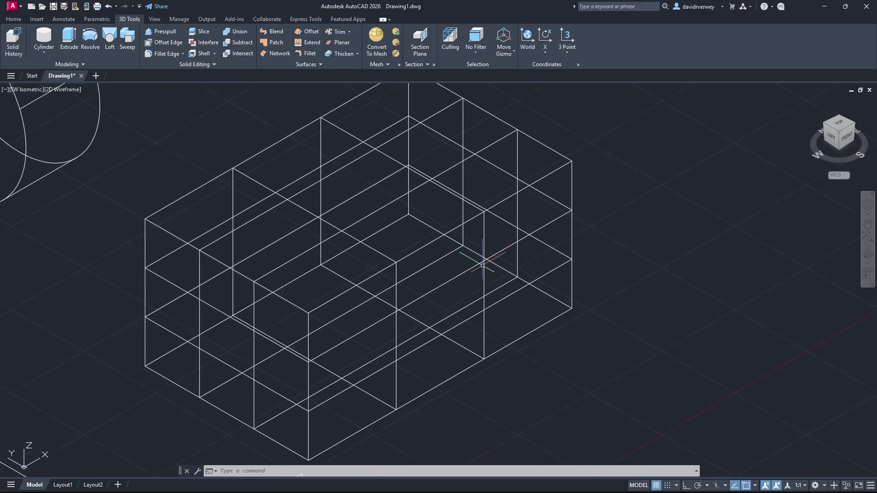
left_click(552, 276)
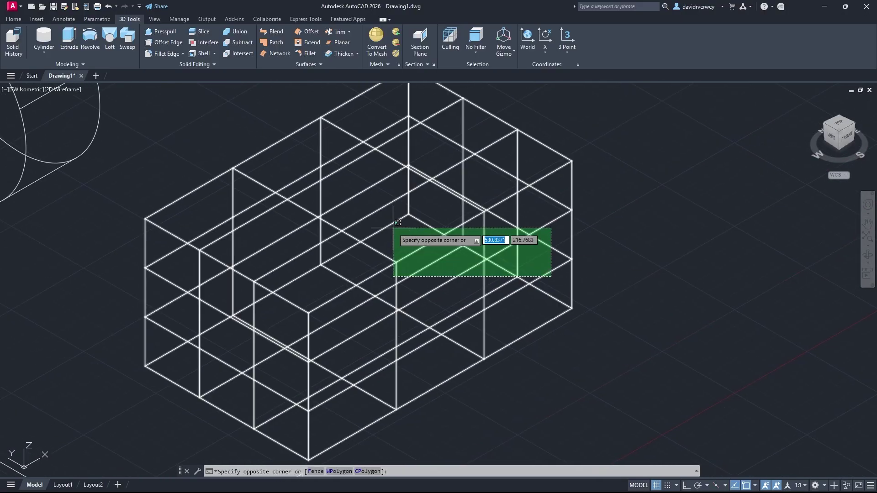
left_click(391, 229)
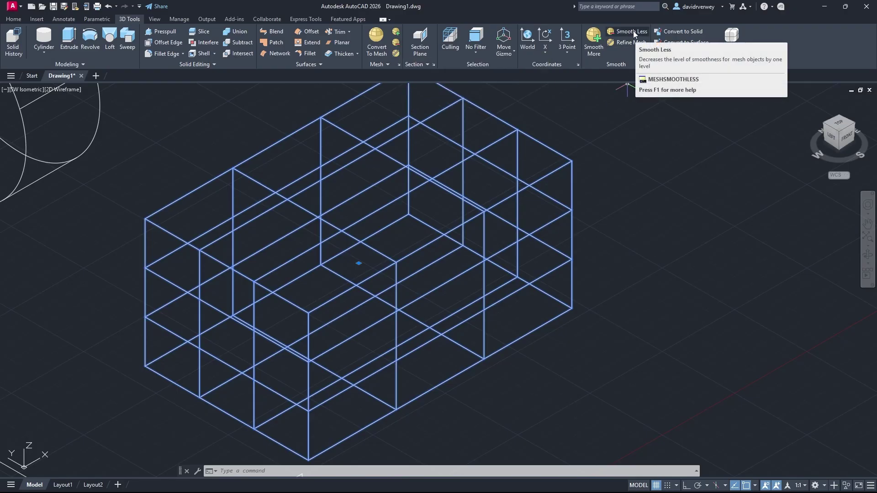
left_click(397, 44)
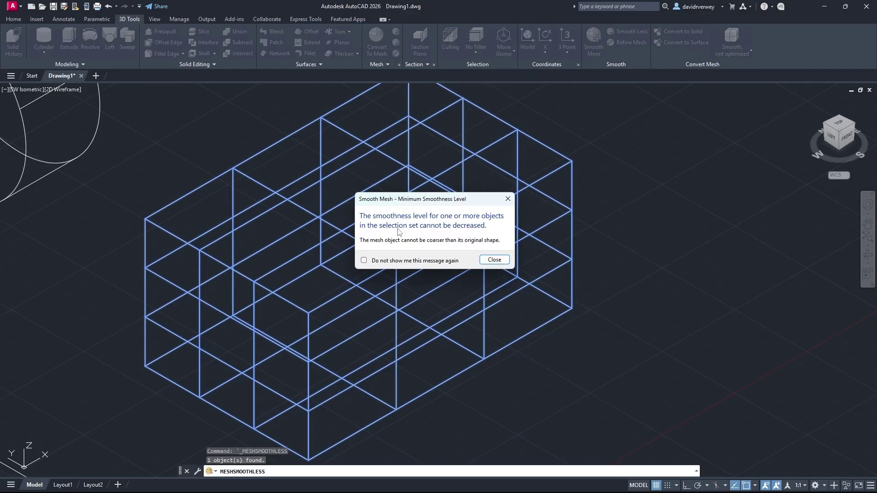
left_click(501, 260)
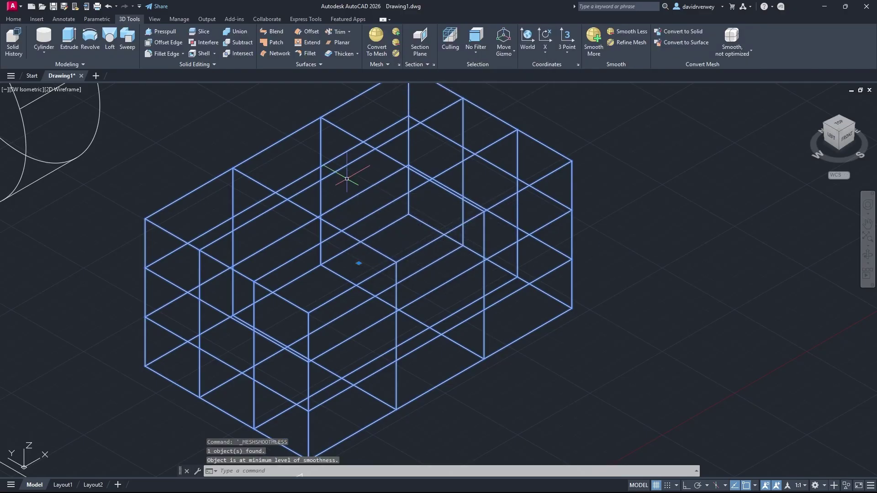
left_click(397, 34)
left_click(397, 33)
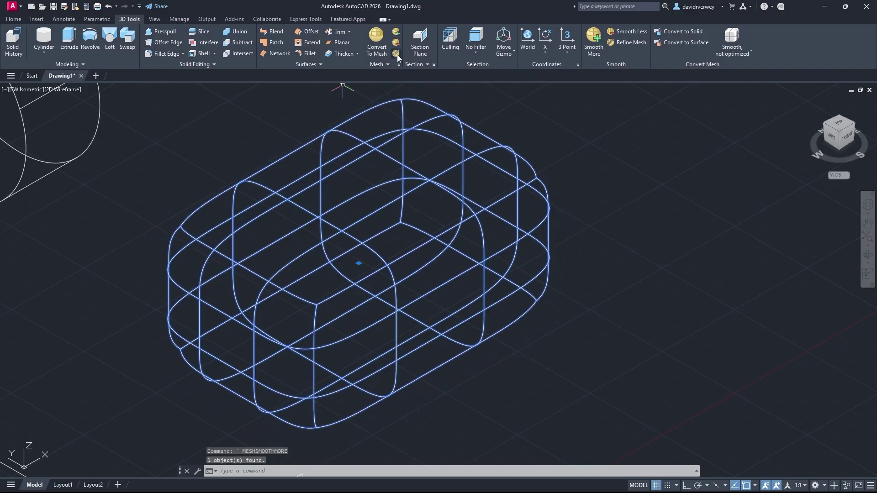
- Refine the smoothed mesh box, inspect its subdivided faces up close, and undo the refinement
left_click(396, 54)
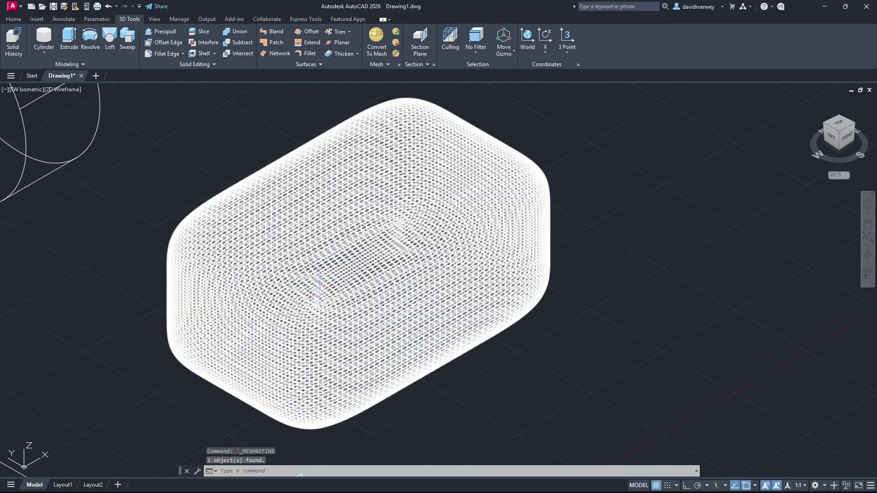
scroll(315, 303, "up", 10)
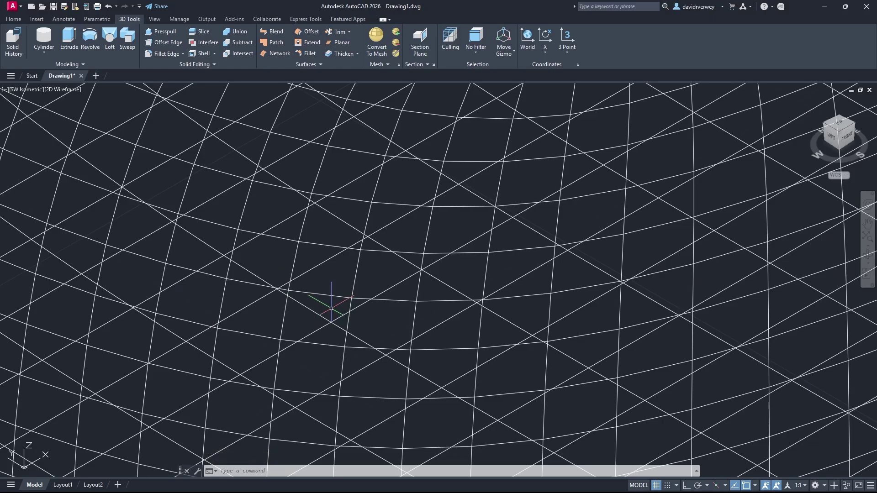
scroll(331, 309, "down", 10)
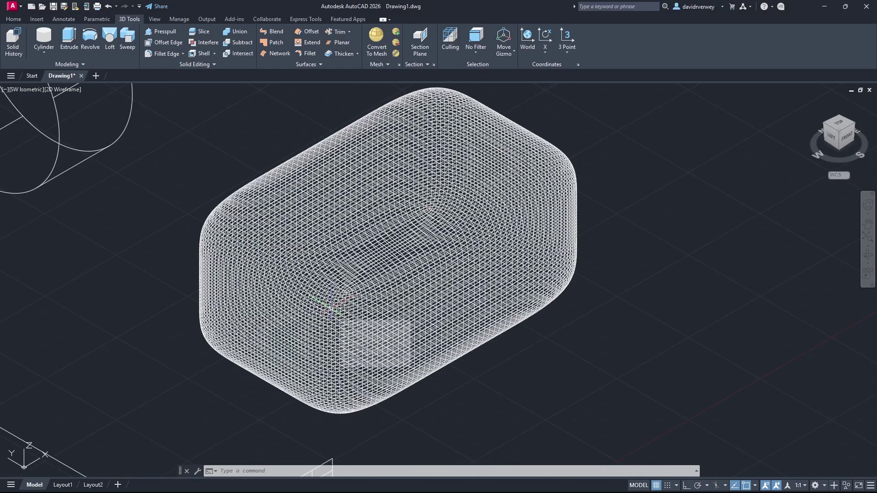
key("ctrl+z")
key("ctrl+z")
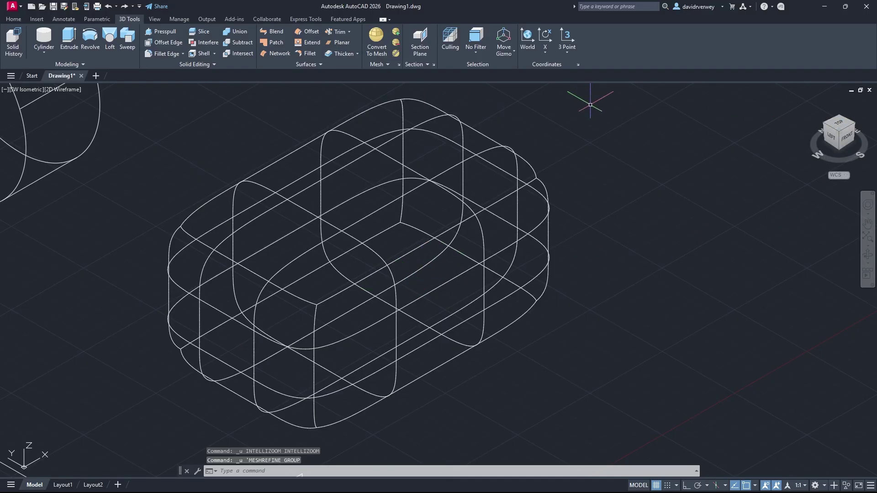
- Apply the Shaded visual style to the drawing and close the visual styles manager
middle_click_drag(588, 190, 636, 176)
type("v")
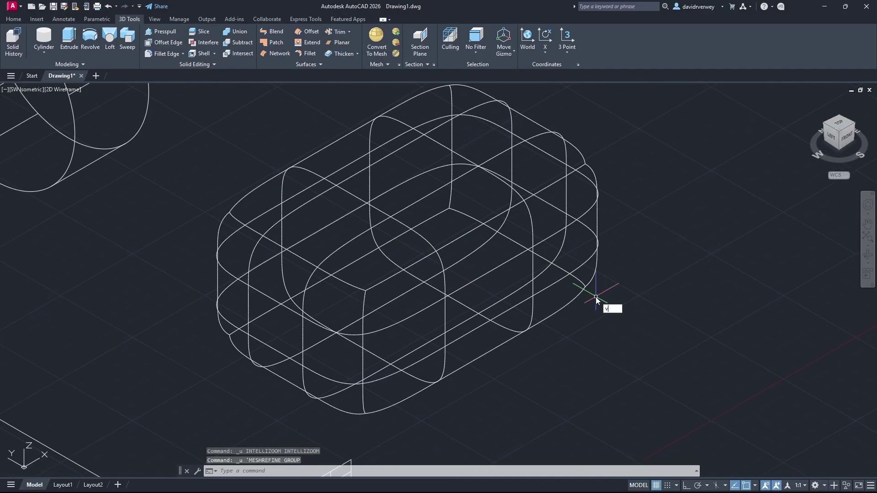
type("isuals")
key("Return")
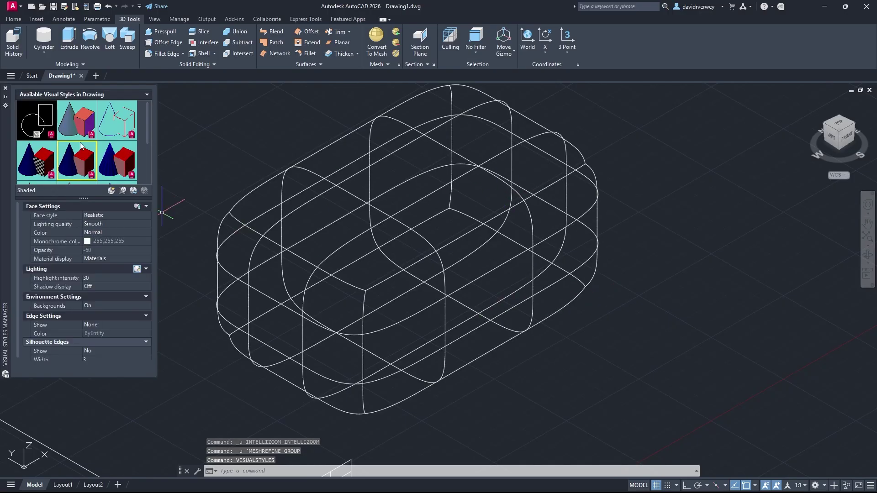
double_click(84, 160)
middle_click_drag(464, 250, 490, 288)
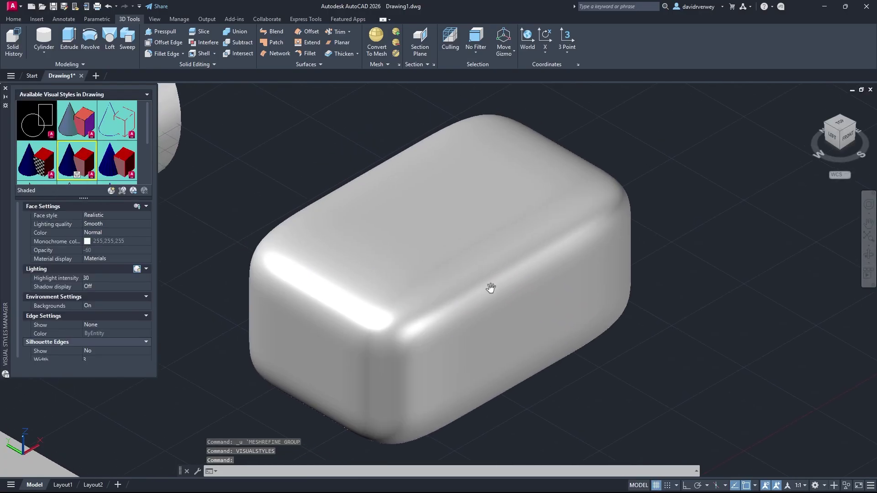
left_click(6, 88)
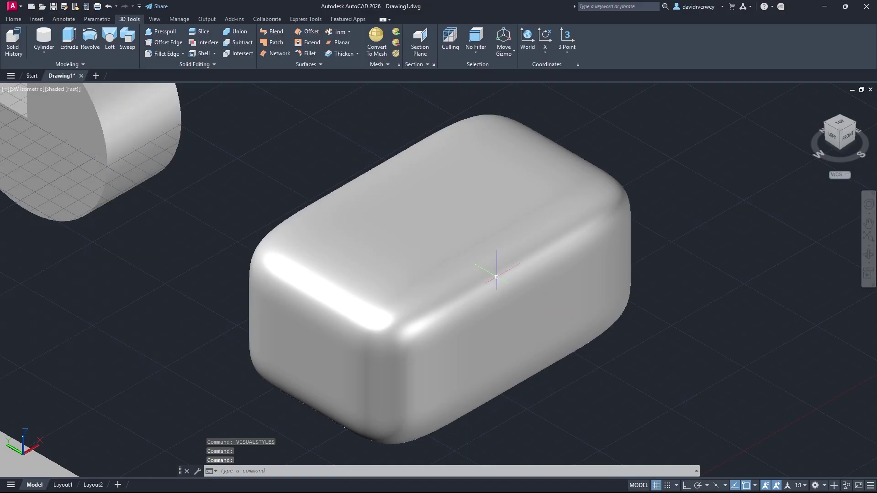
- Examine the two partially revolved solids in the shaded view, zooming in on their open wedges
middle_click_drag(505, 260, 486, 249)
scroll(403, 271, "down", 2)
scroll(403, 271, "down", 1)
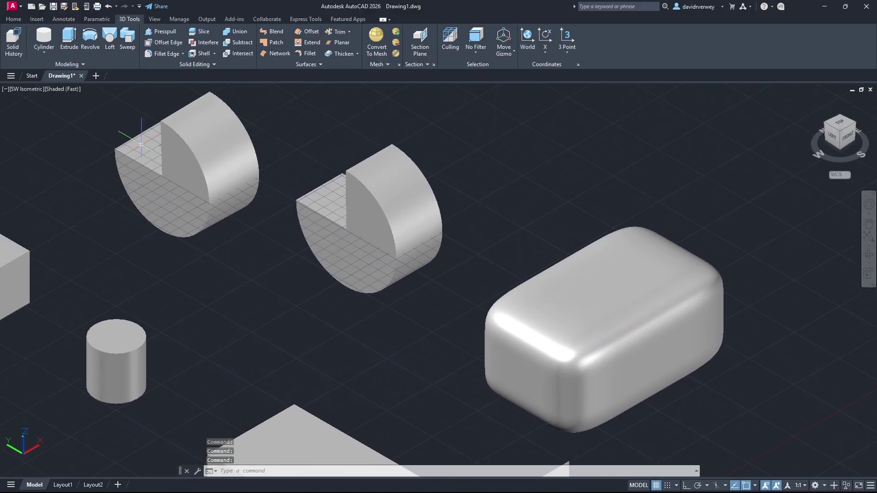
scroll(240, 191, "up", 4)
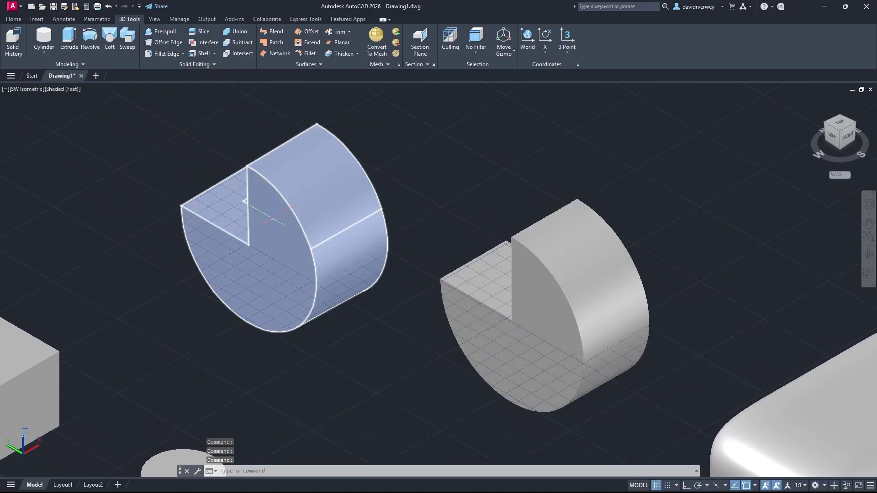
scroll(245, 201, "up", 3)
scroll(405, 255, "down", 5)
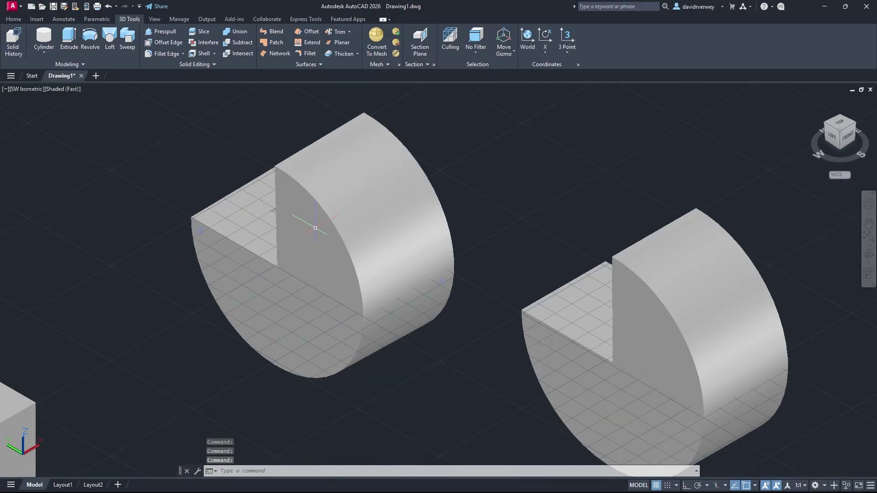
middle_click_drag(168, 189, 113, 158)
scroll(238, 192, "up", 5)
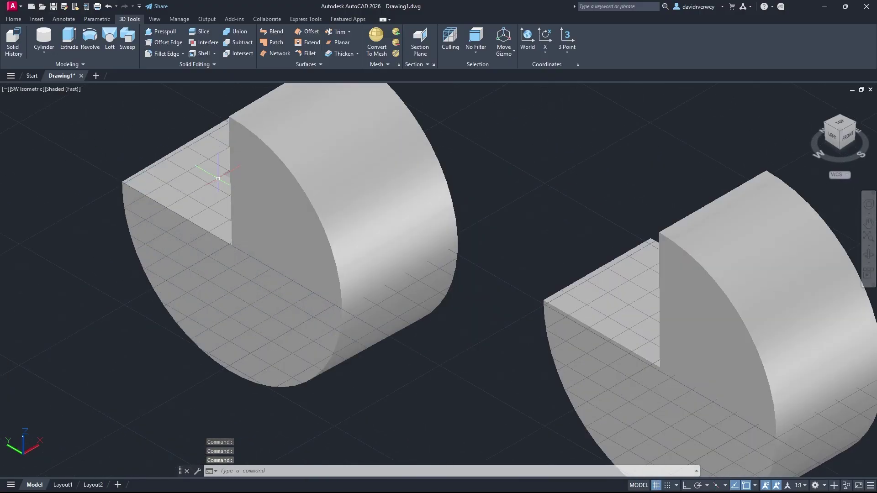
scroll(381, 215, "down", 5)
scroll(381, 215, "down", 5)
- Examine the smoothed mesh box up close in the shaded view and select it to show its mesh divisions
scroll(525, 274, "up", 5)
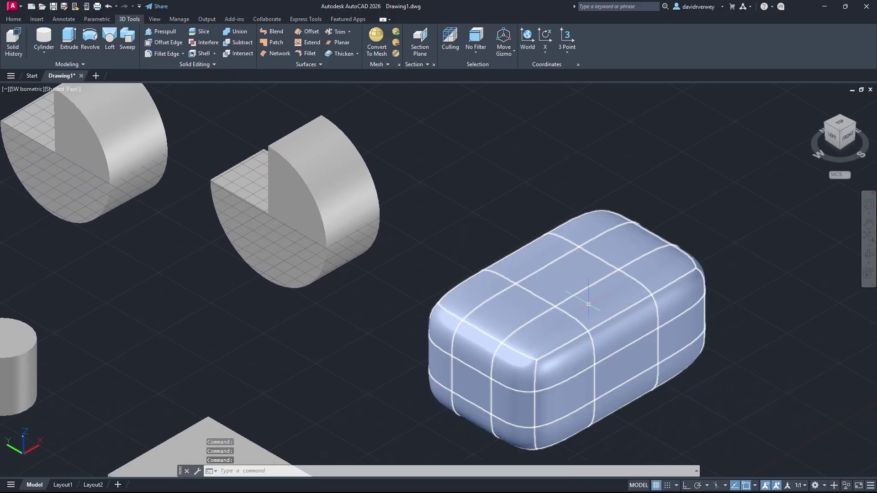
scroll(583, 309, "up", 3)
scroll(422, 259, "down", 3)
scroll(422, 259, "up", 3)
middle_click_drag(499, 265, 434, 247)
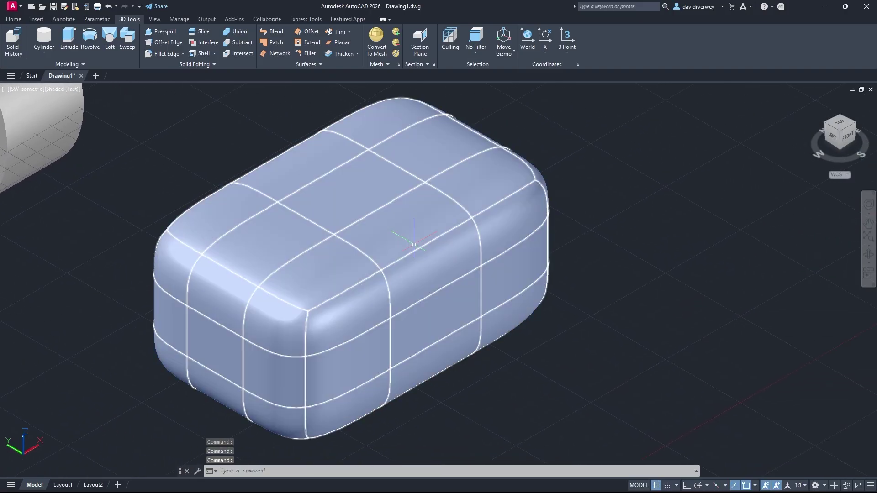
left_click(386, 244)
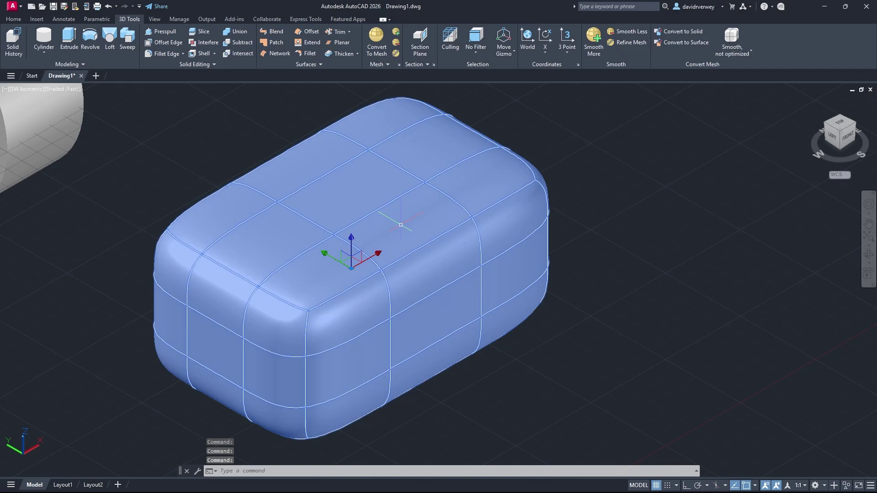
middle_click_drag(422, 226, 454, 219)
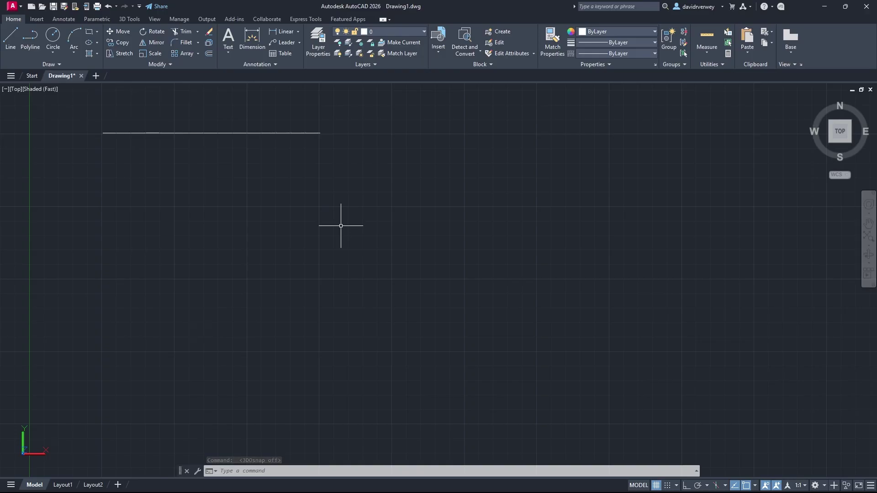
- Draw a polyline from the existing line's left end to its right end, completing an L-shaped outline with a lower step about 149 units wide
left_click(30, 41)
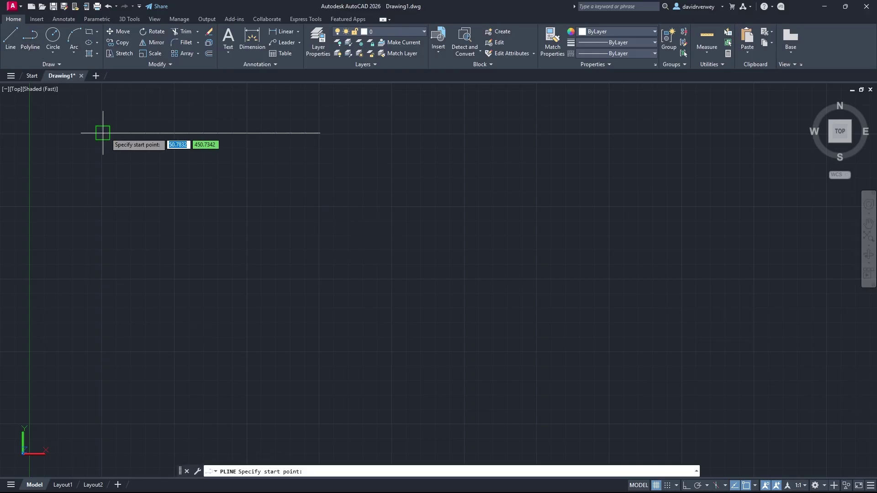
left_click(103, 133)
left_click(103, 280)
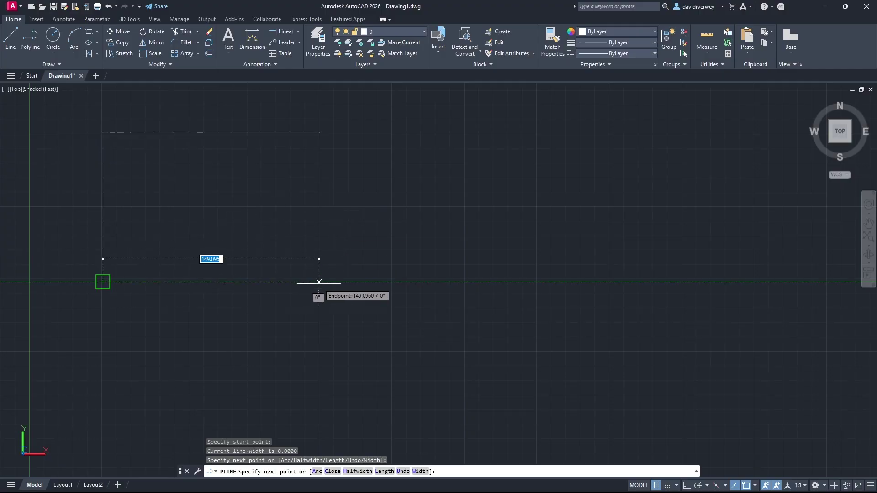
left_click(319, 281)
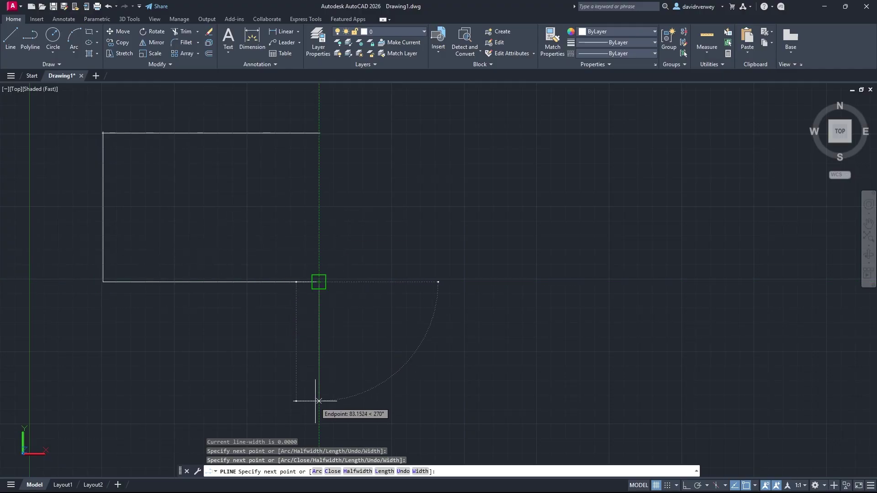
middle_click_drag(319, 424, 321, 260)
left_click(321, 332)
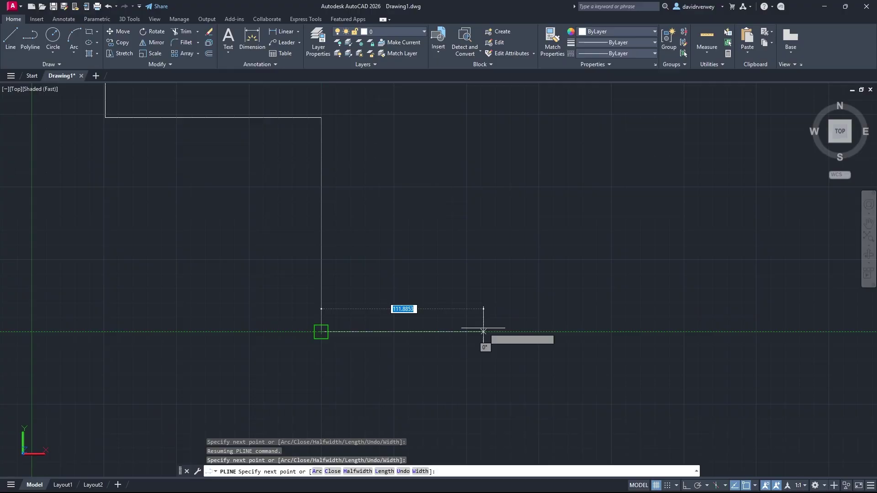
left_click(537, 332)
middle_click_drag(540, 328, 525, 411)
scroll(552, 244, "down", 4)
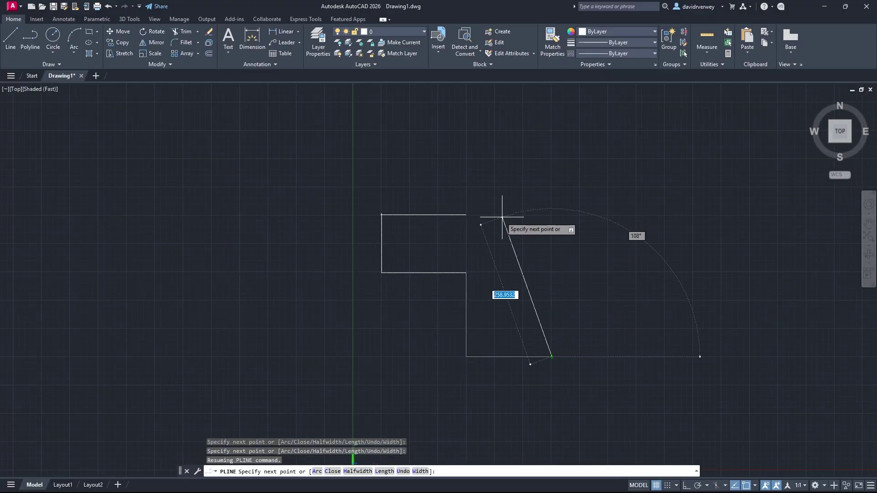
left_click(552, 215)
left_click(466, 215)
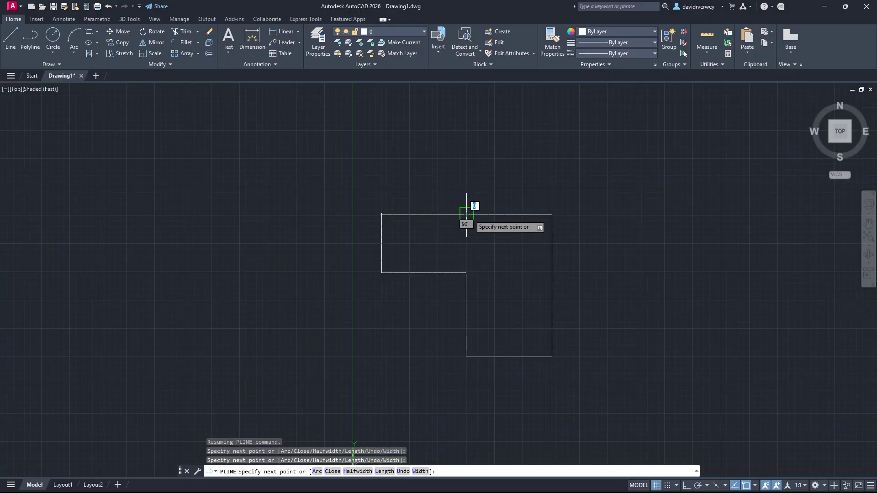
key("Escape")
- Select all the objects that form the L-shaped outline to show their grips
scroll(507, 272, "up", 1)
middle_click_drag(507, 272, 443, 237)
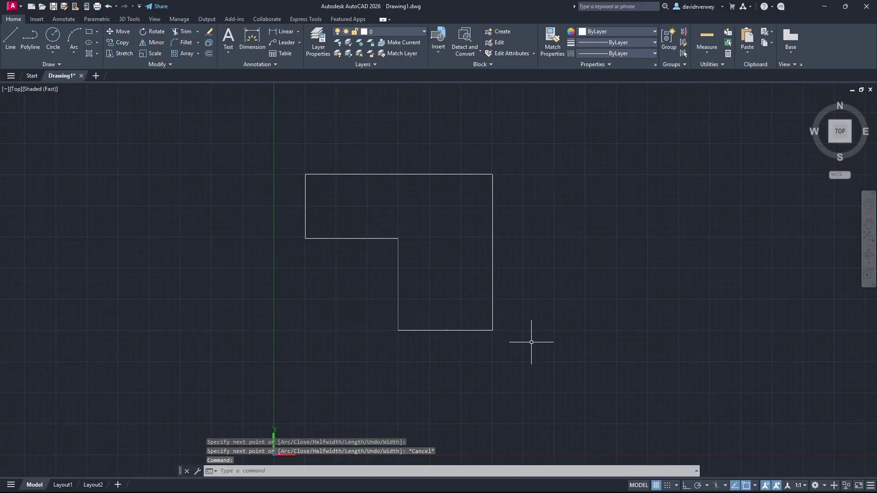
left_click(541, 348)
left_click(263, 131)
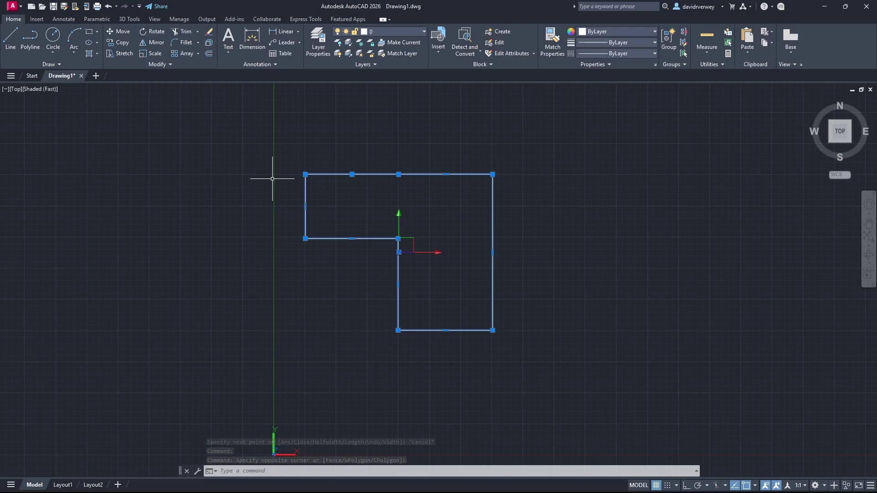
type("offset")
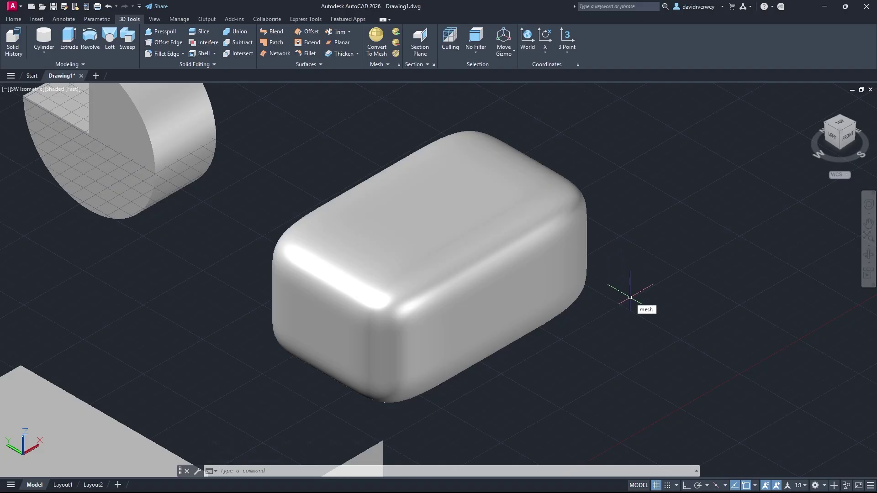
key("Return")
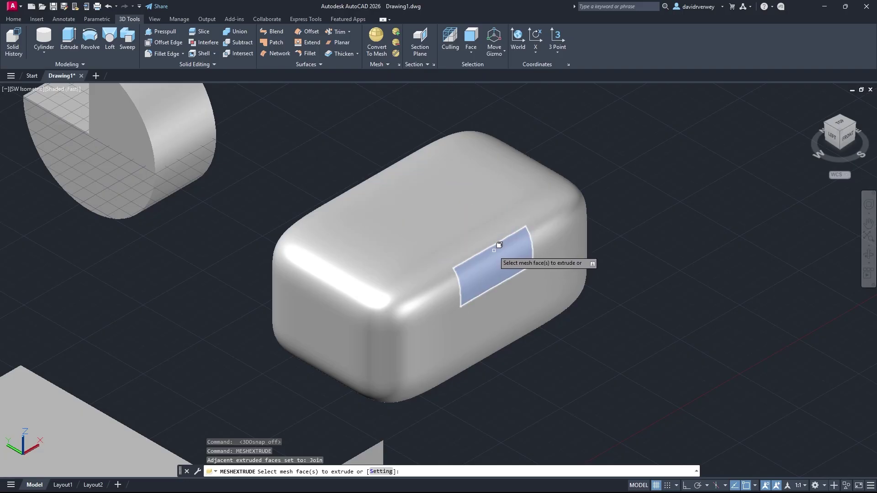
left_click(500, 258)
key("Return")
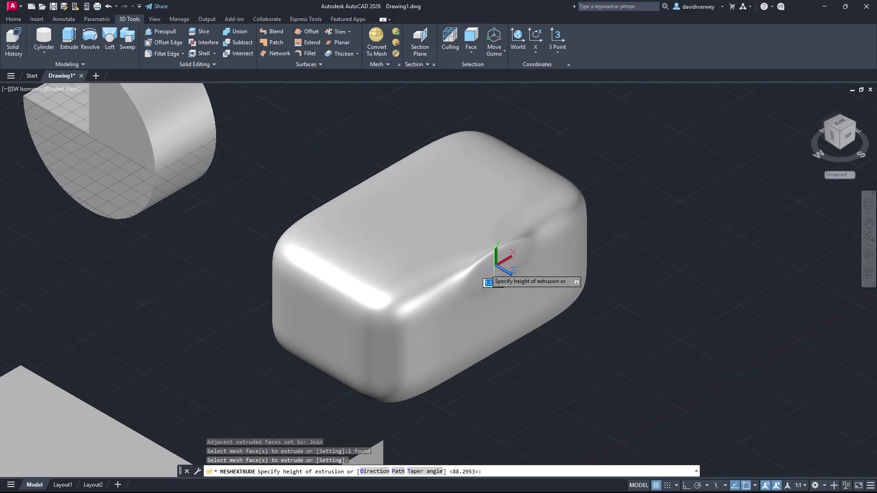
key("Escape")
- Refine the smoothed mesh box so that its surface is subdivided into small individual faces
middle_click_drag(490, 274, 446, 264, "shift")
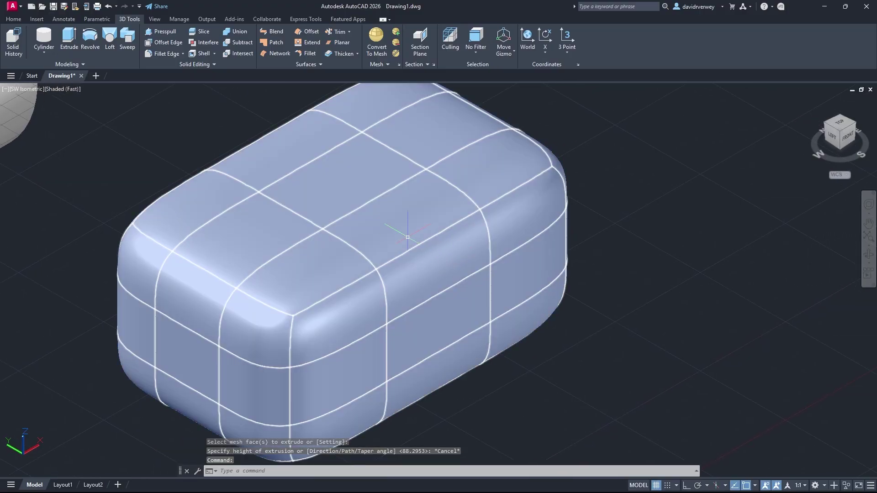
mouse_move(420, 255)
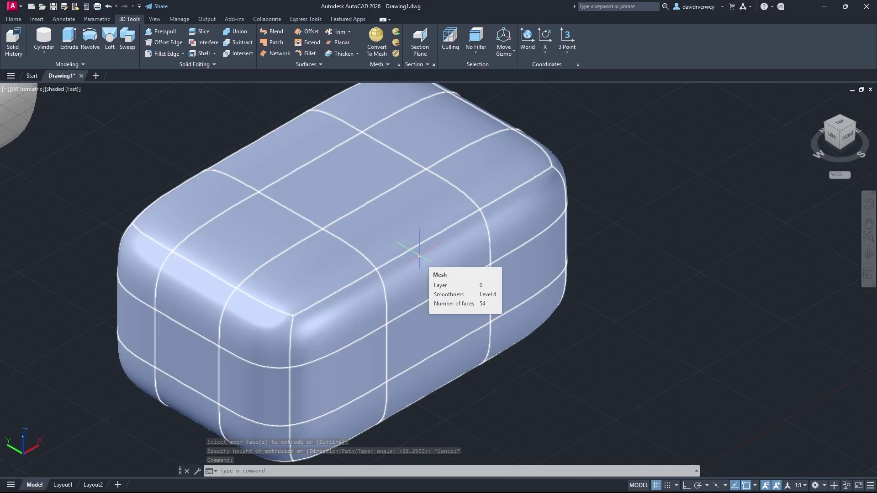
left_click(418, 253)
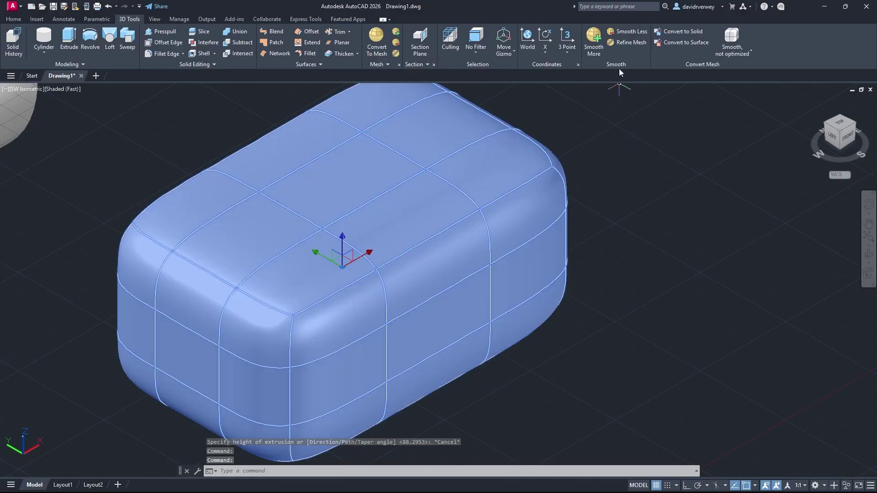
left_click(631, 42)
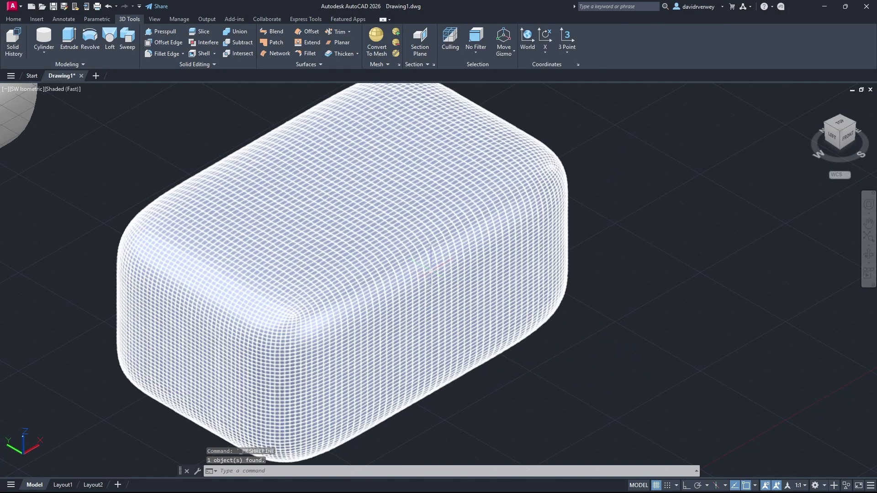
- Use MESHEXTRUDE to pull one small face on the refined box's long upper front edge a short distance outward
scroll(417, 260, "up", 8)
scroll(417, 260, "up", 5)
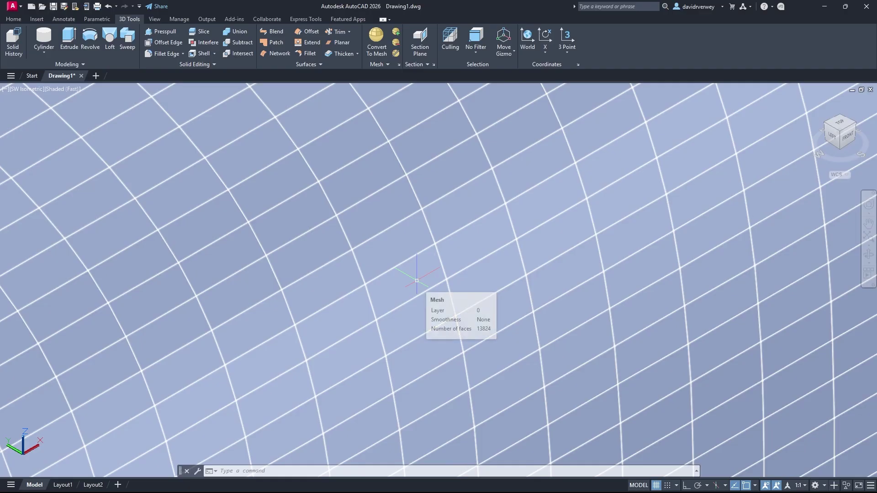
type("MESH")
key("Down")
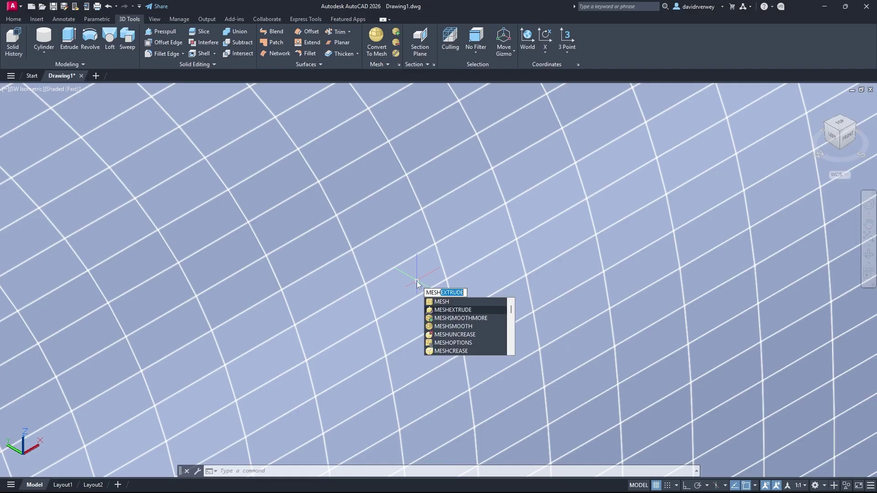
key("Return")
left_click(408, 281)
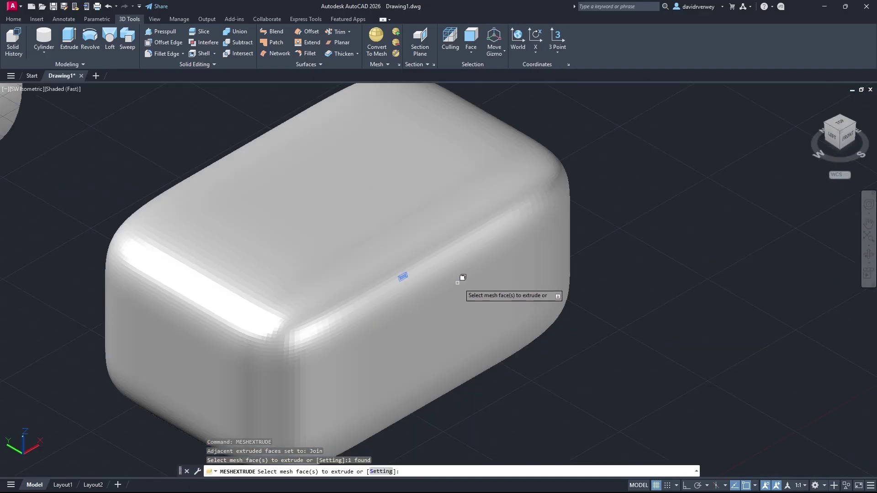
key("Return")
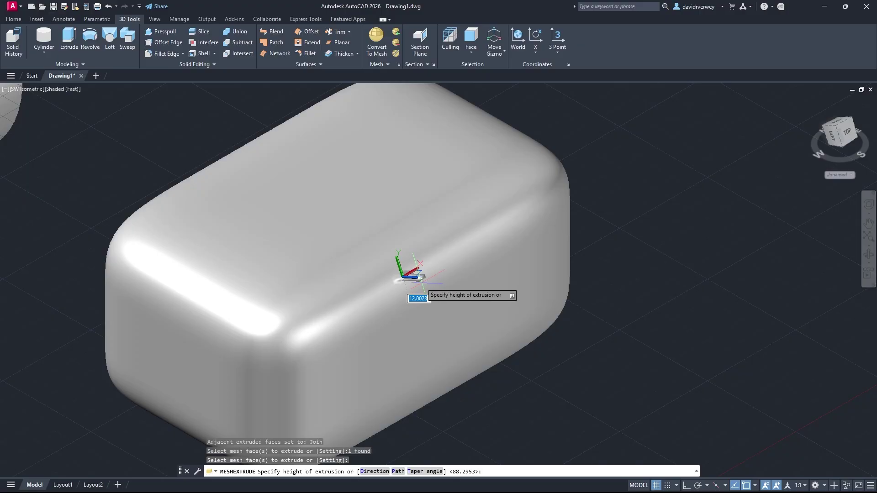
scroll(418, 288, "up", 5)
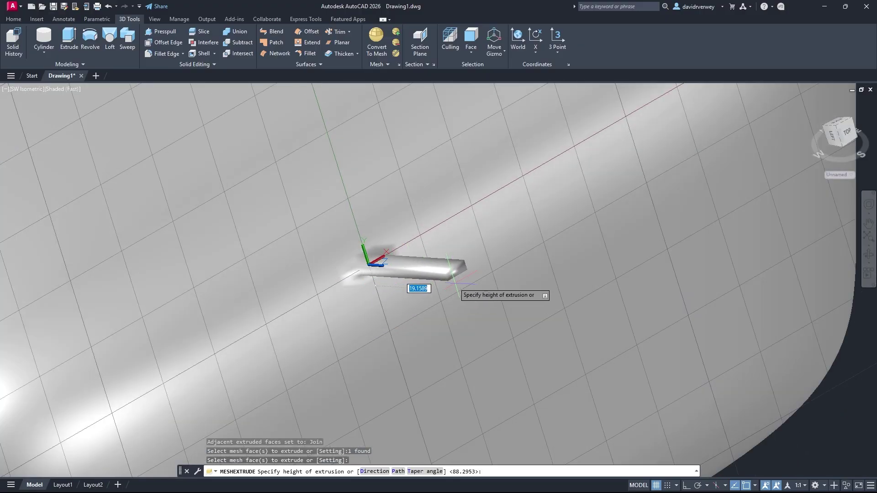
left_click(413, 277)
scroll(425, 269, "up", 3)
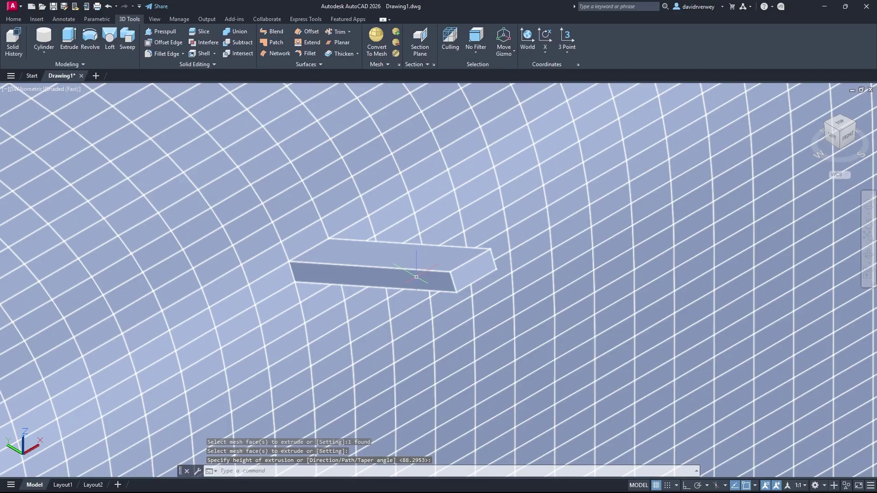
scroll(402, 274, "down", 5)
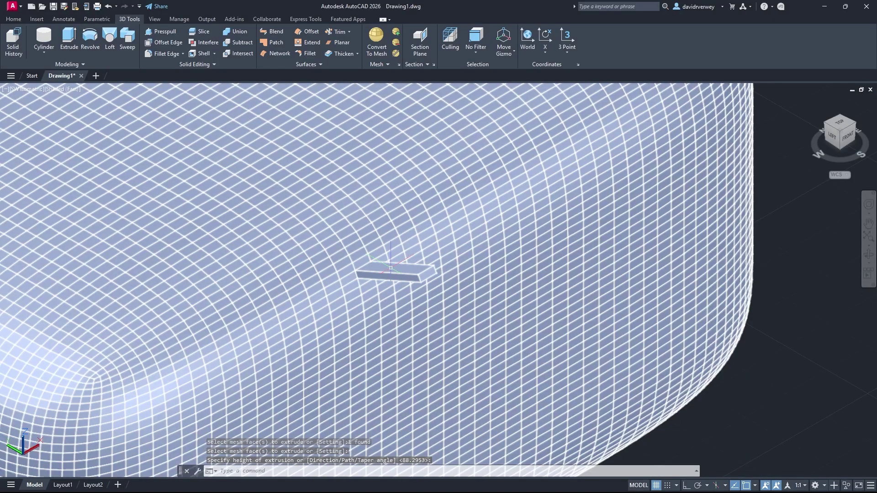
scroll(390, 267, "up", 5)
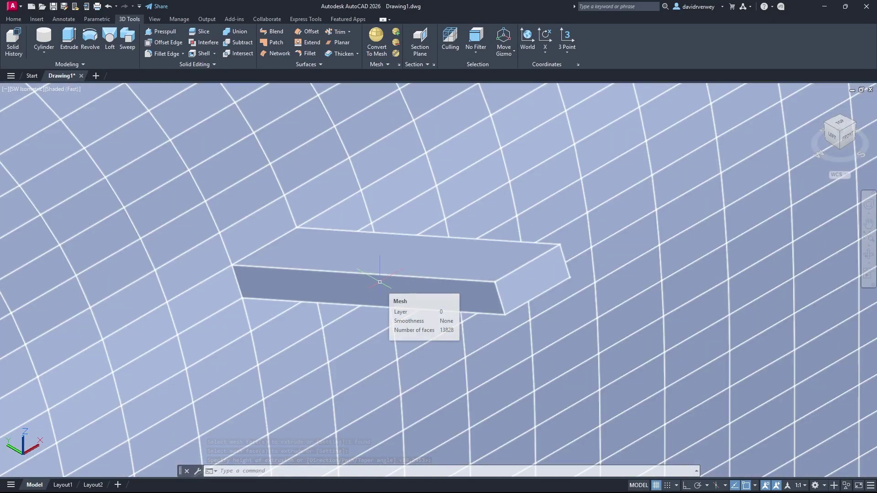
scroll(380, 282, "down", 6)
- Select the refined mesh box and review the smooth and faceted conversion options without choosing one
left_click(396, 252)
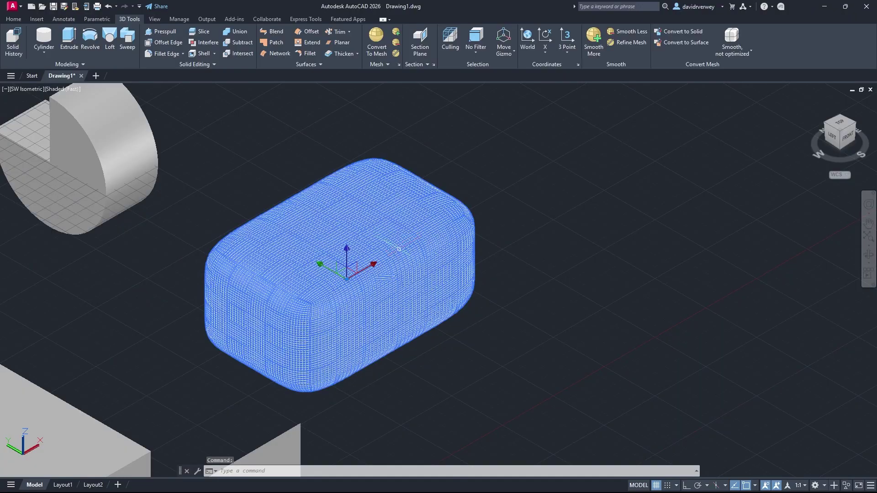
scroll(424, 256, "up", 2)
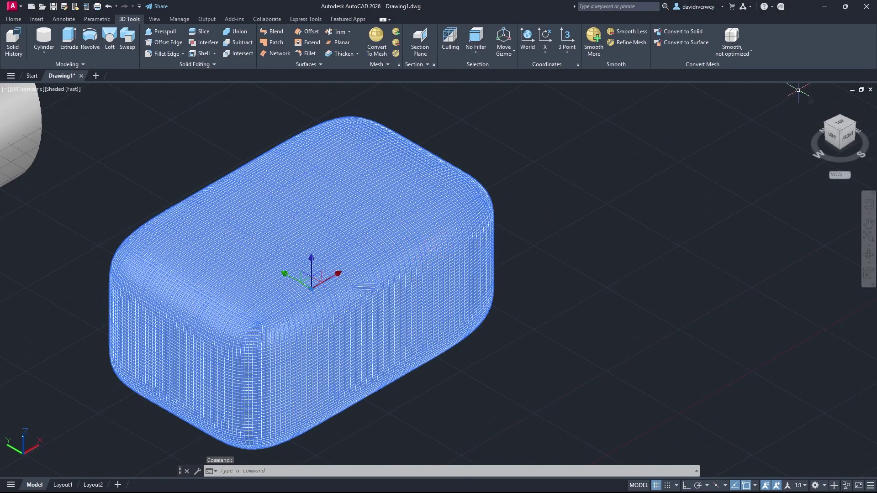
left_click(734, 54)
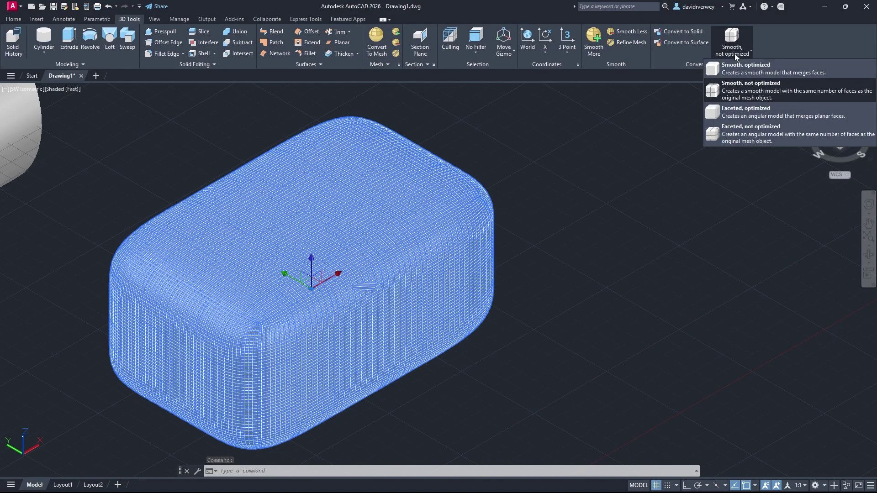
key("Escape")
key("Escape")
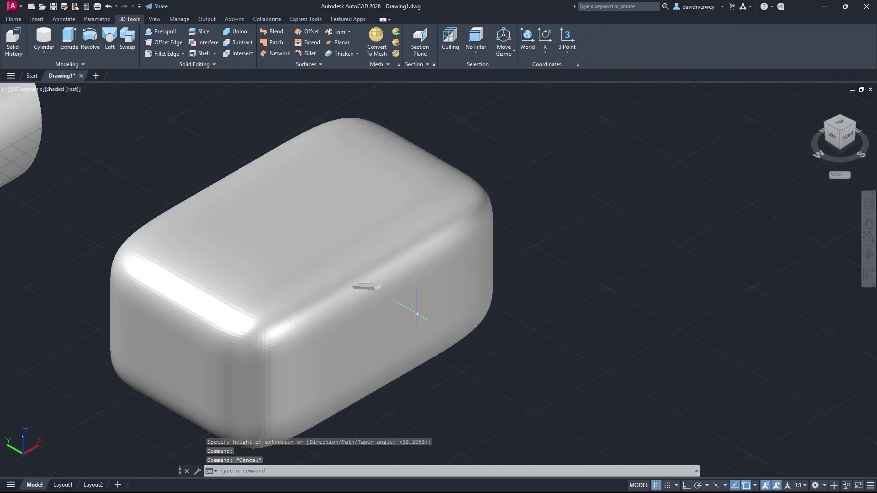
- Undo the extrusion of the small mesh face and clear the selection of the refined box
key("ctrl+z")
key("ctrl+z")
key("ctrl+z")
key("ctrl+z")
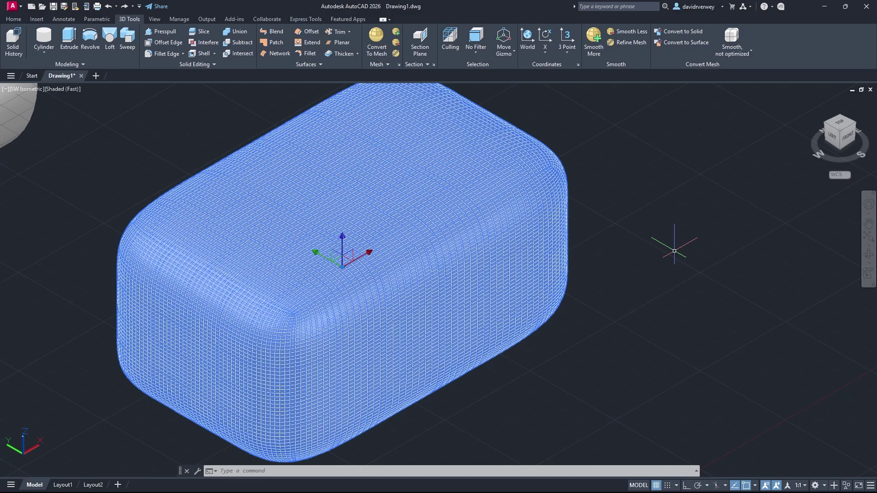
key("Escape")
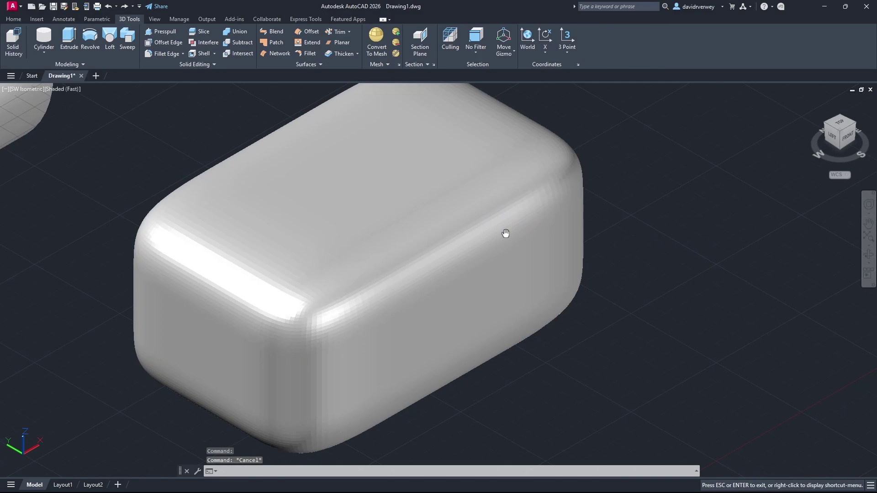
scroll(685, 233, "down", 4)
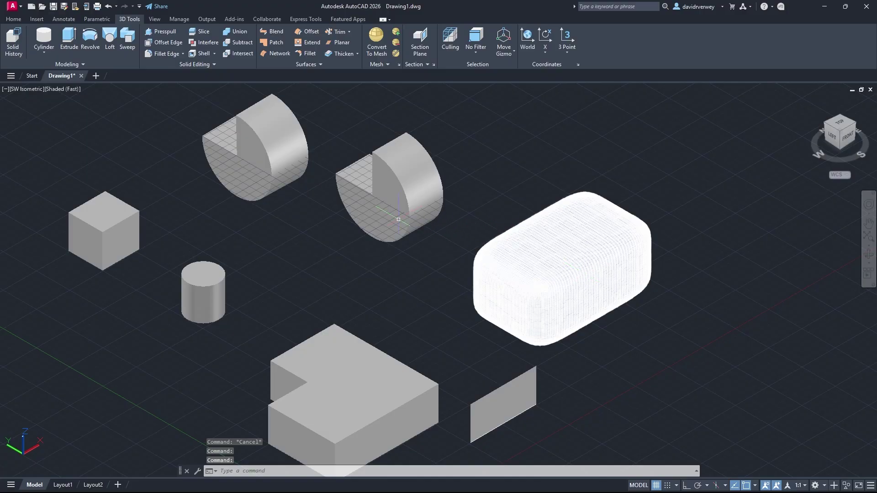
left_click(407, 185)
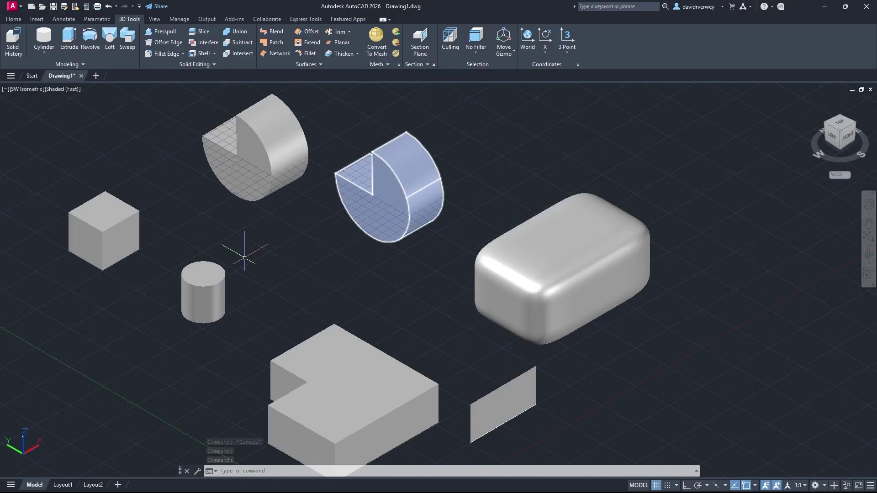
key("Escape")
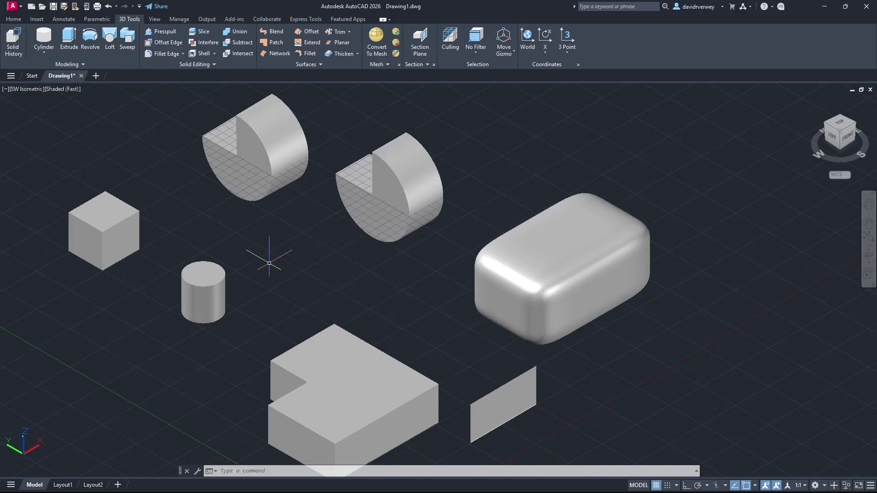